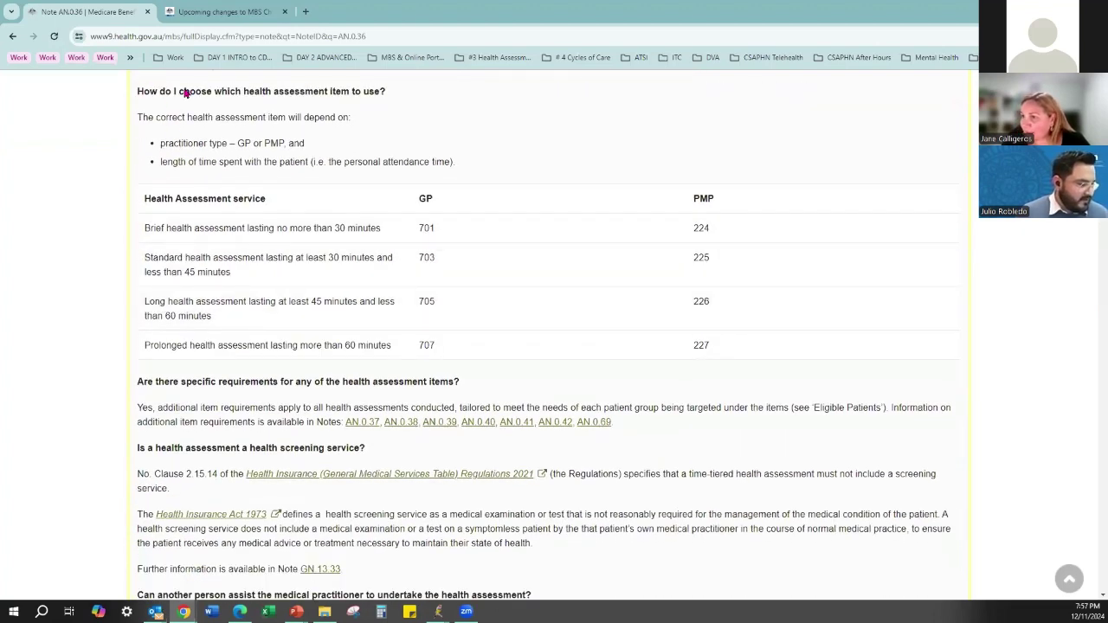
# Review note AN.0.36 from choosing the health assessment item to the question on patients eligible for more than one category
pyautogui.moveTo(136, 90); pyautogui.dragTo(452, 111)
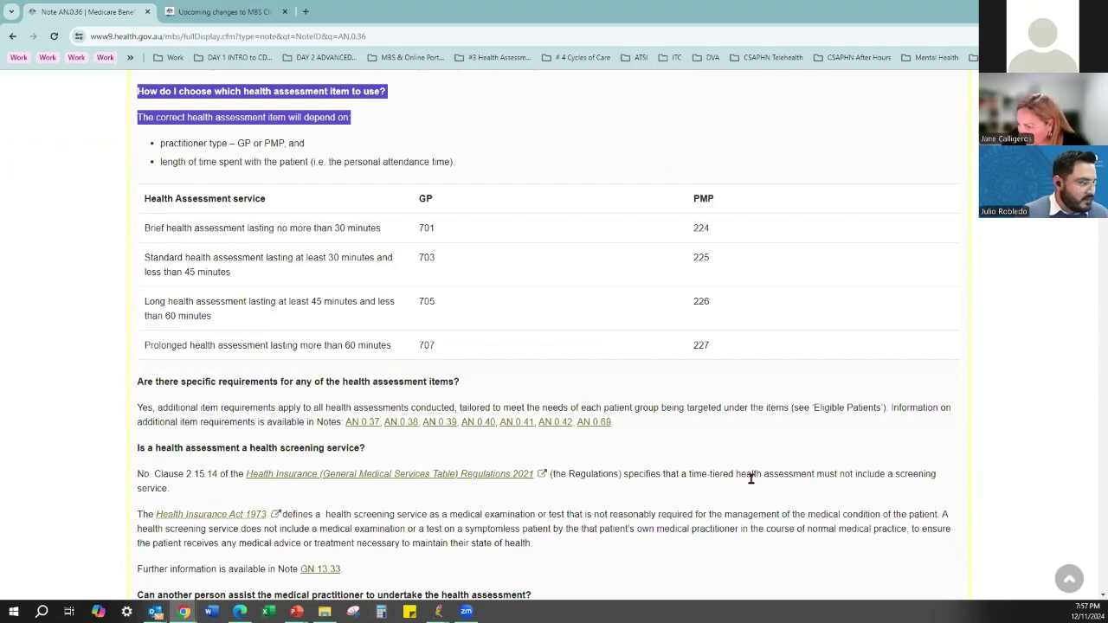
pyautogui.scroll(-3, 751, 479)
pyautogui.scroll(-2, 762, 467)
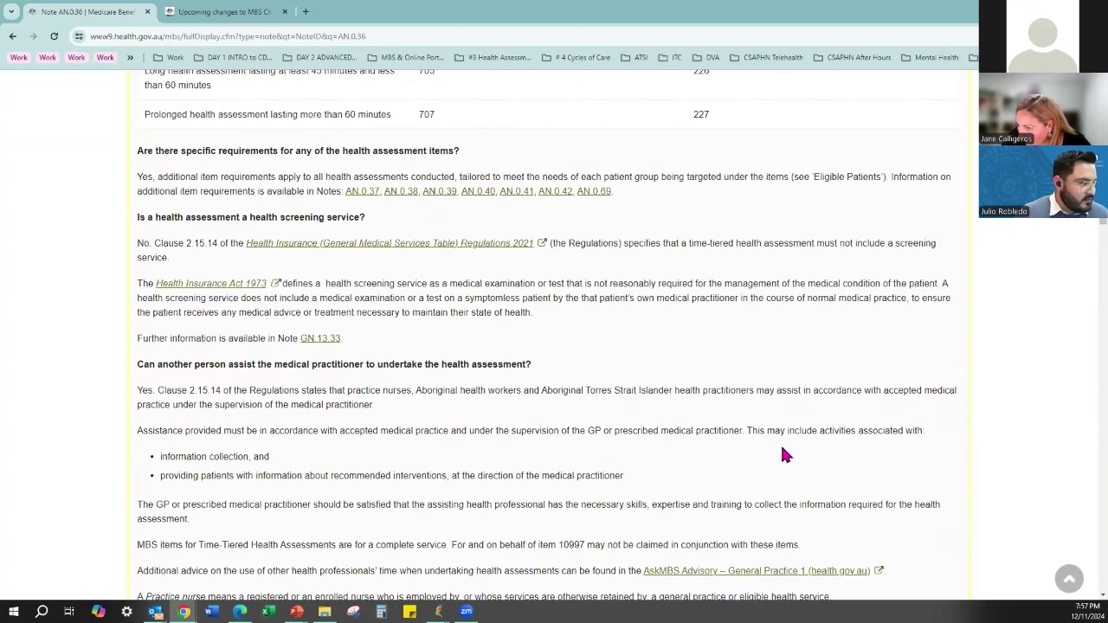
pyautogui.scroll(-5, 712, 410)
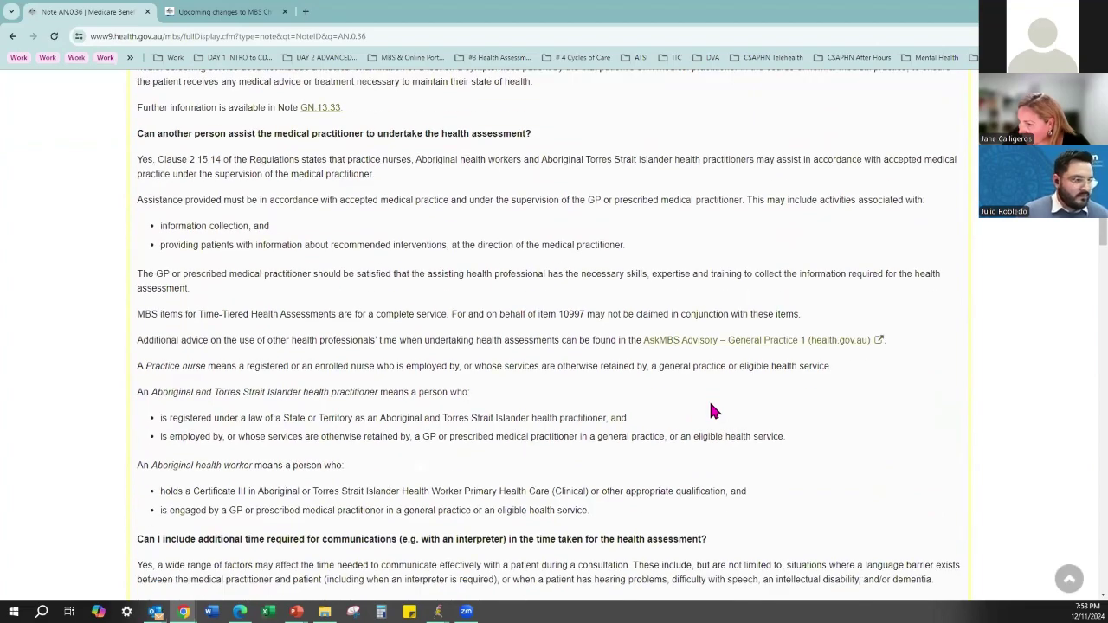
pyautogui.scroll(-5, 783, 419)
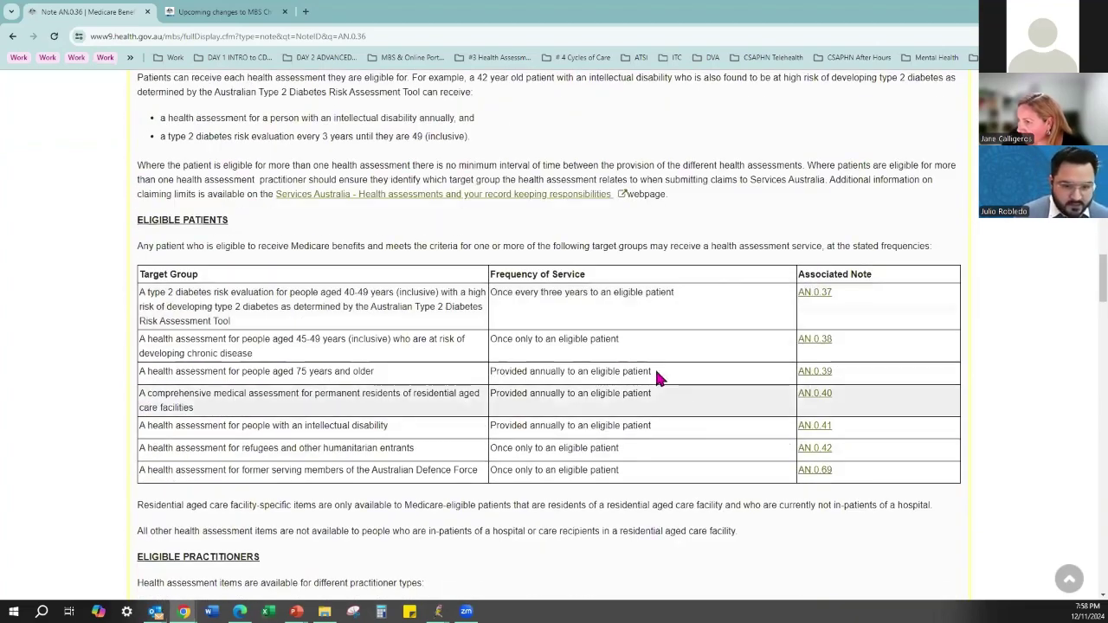
pyautogui.scroll(2, 655, 370)
pyautogui.moveTo(137, 168); pyautogui.dragTo(632, 174)
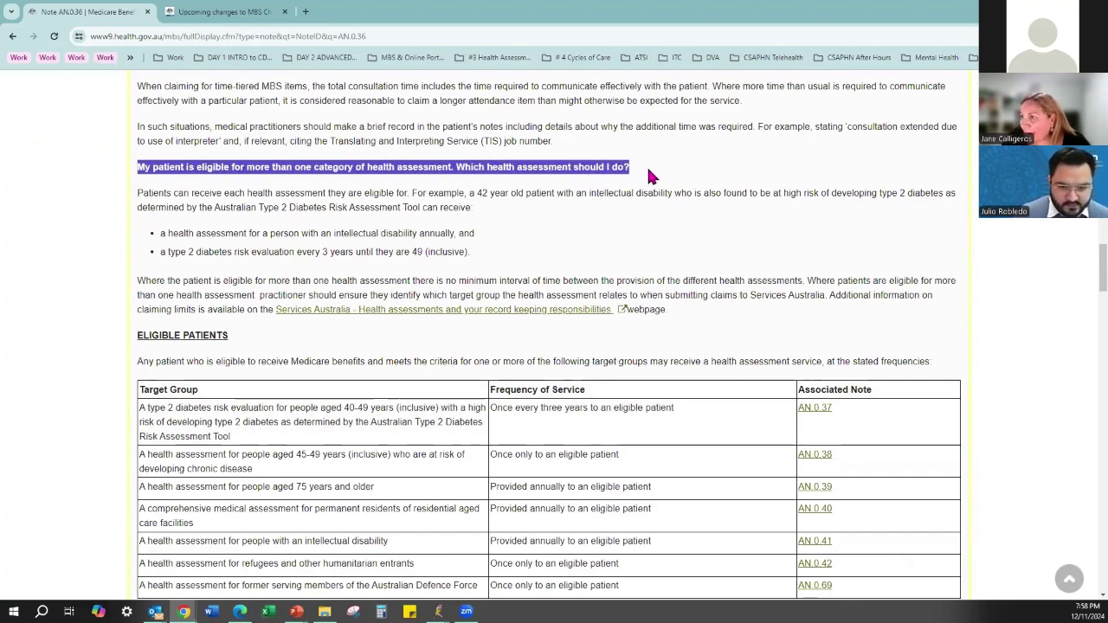
pyautogui.scroll(-1, 545, 292)
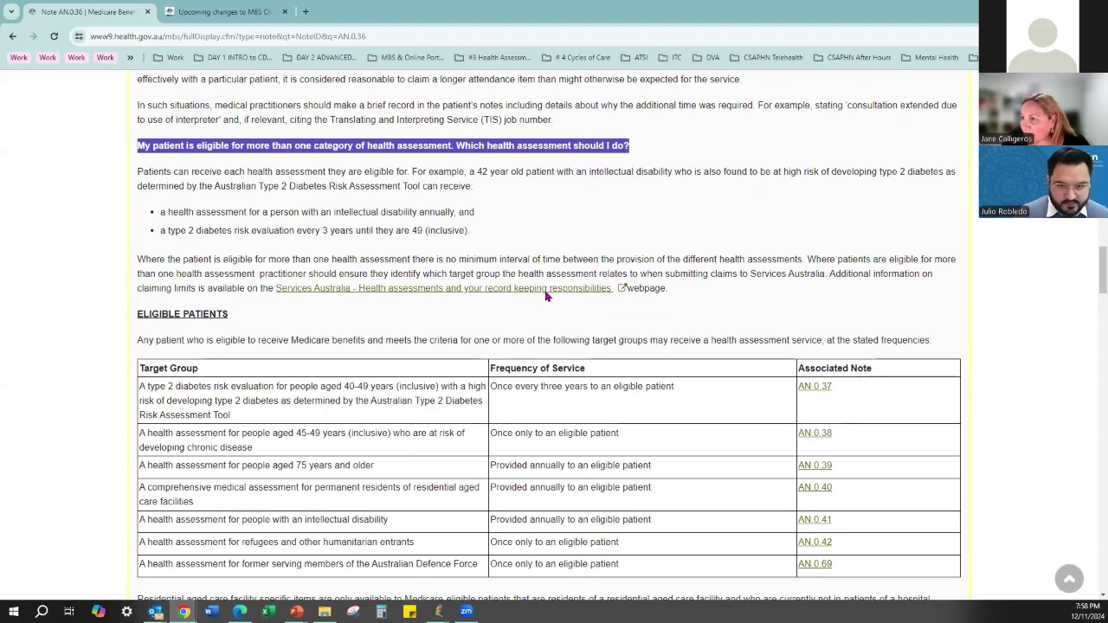
# Examine the example of a 42-year-old patient with an intellectual disability and high type 2 diabetes risk, highlighting the assessments they can receive
pyautogui.moveTo(136, 144); pyautogui.dragTo(482, 153)
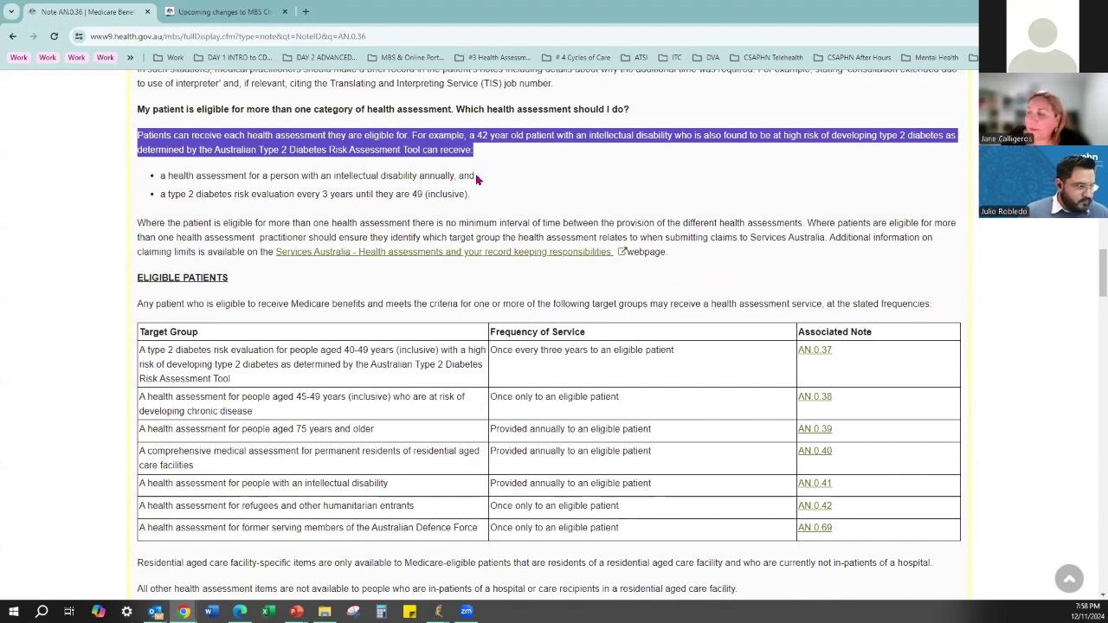
pyautogui.click(679, 146)
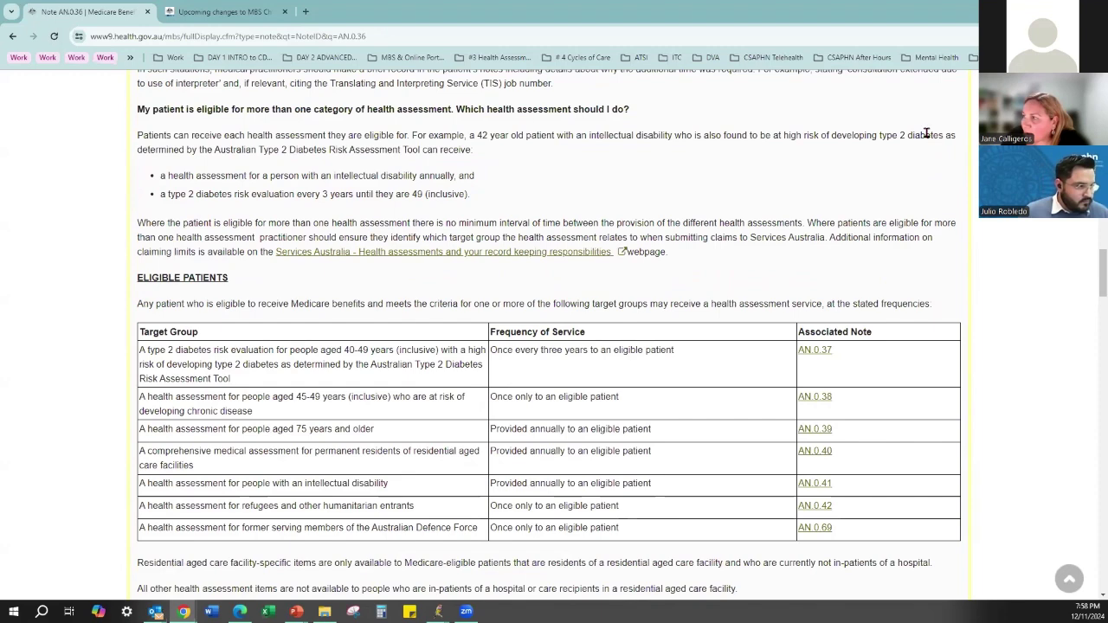
pyautogui.moveTo(705, 137); pyautogui.dragTo(914, 146)
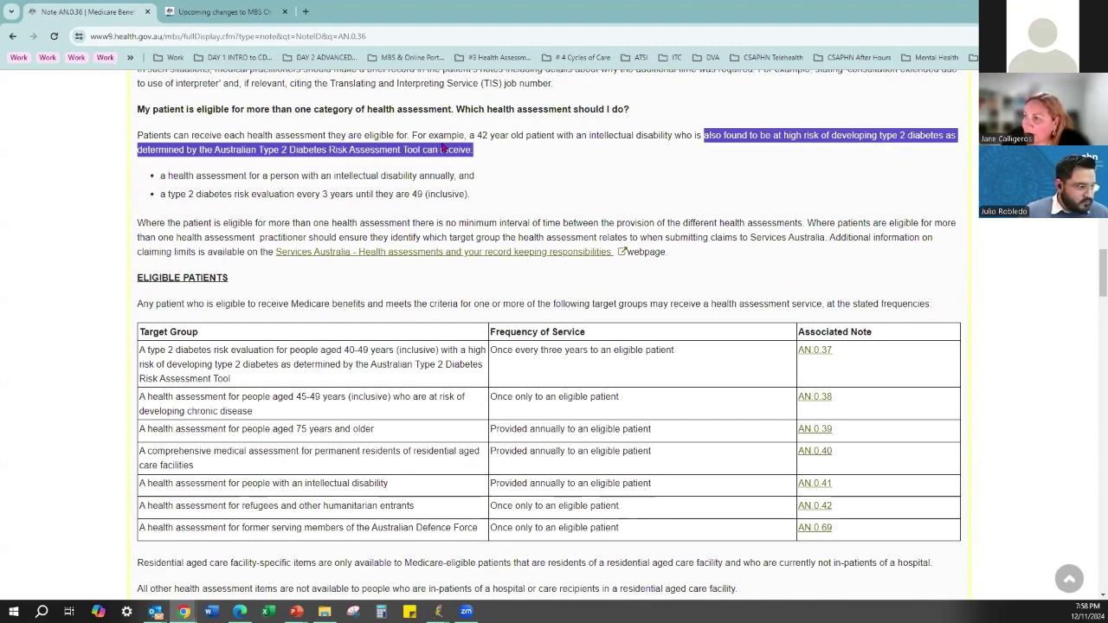
pyautogui.moveTo(163, 176); pyautogui.dragTo(474, 201)
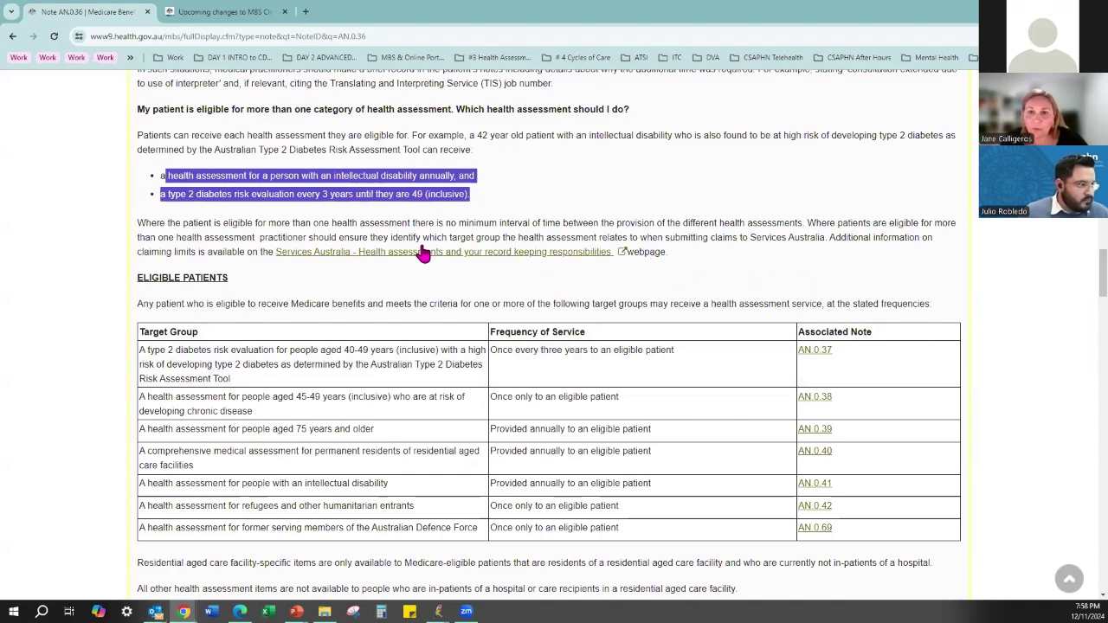
pyautogui.click(160, 179)
pyautogui.moveTo(160, 179); pyautogui.dragTo(482, 177)
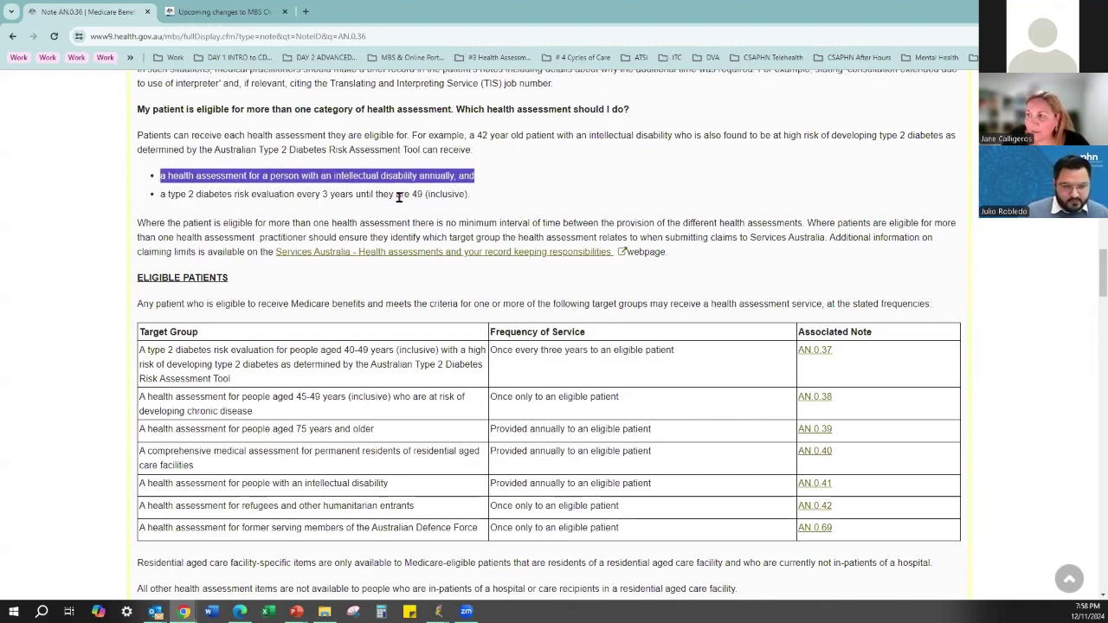
# Switch to the open patient record in Bp Premier and remove item 10997 from the items to bill when finalising the visit
pyautogui.click(438, 611)
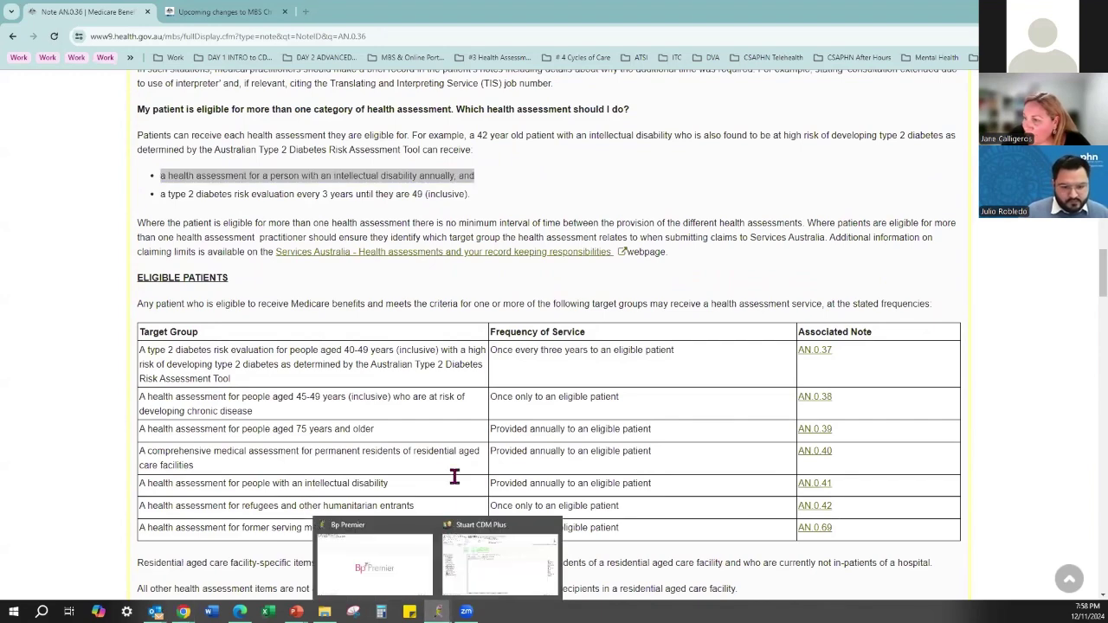
pyautogui.click(499, 585)
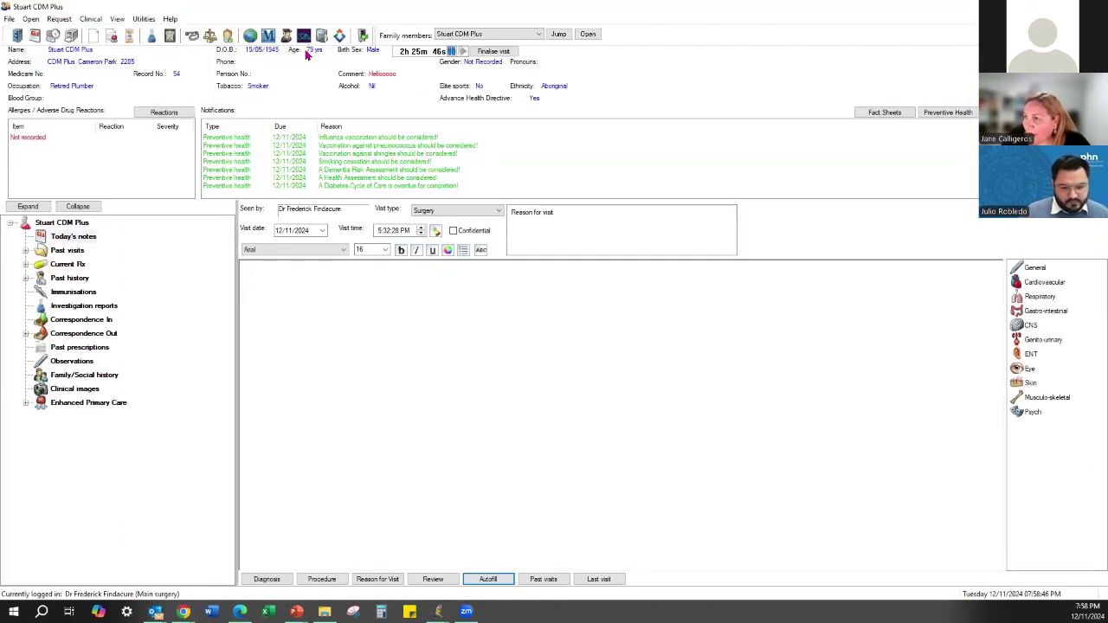
pyautogui.click(494, 52)
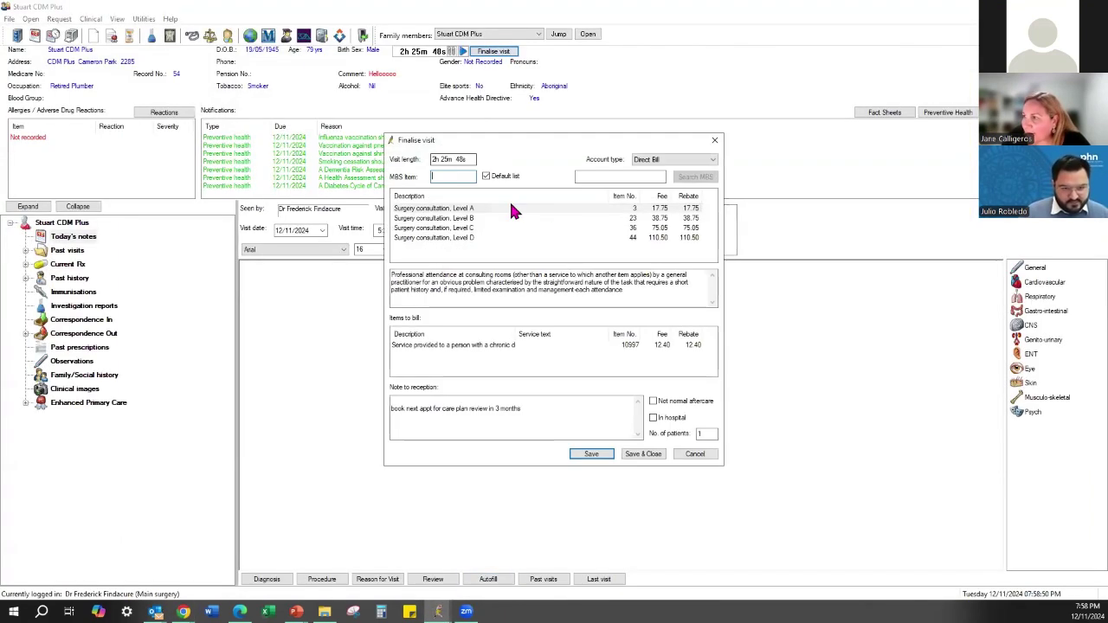
pyautogui.click(460, 346)
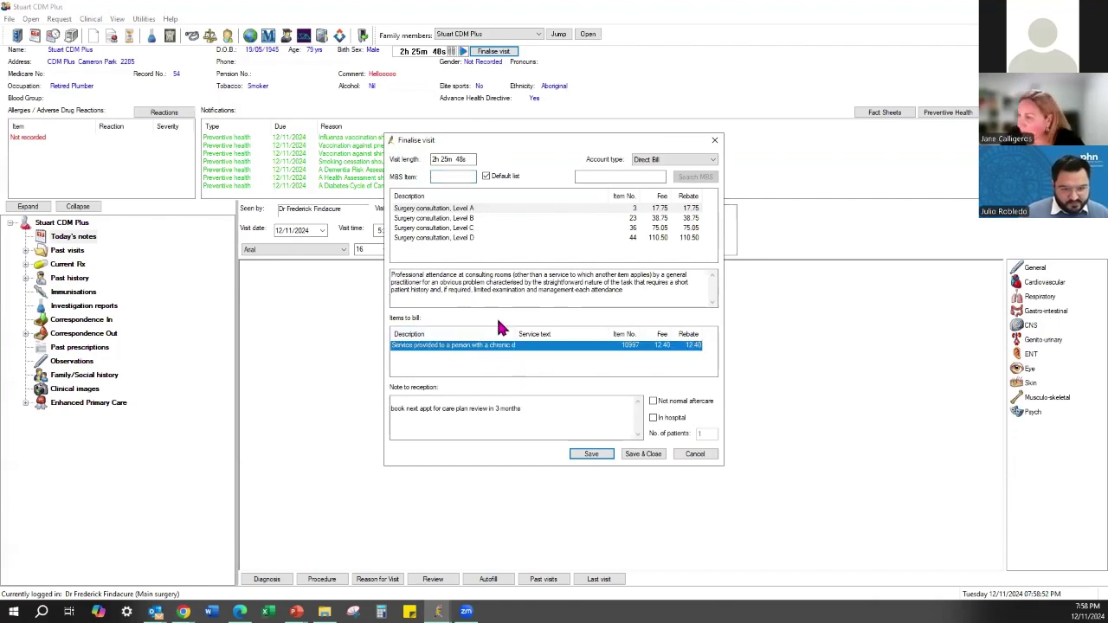
pyautogui.press('Delete')
# Add MBS item 705, the long health assessment, to the items to bill
pyautogui.click(443, 178)
pyautogui.write('705')
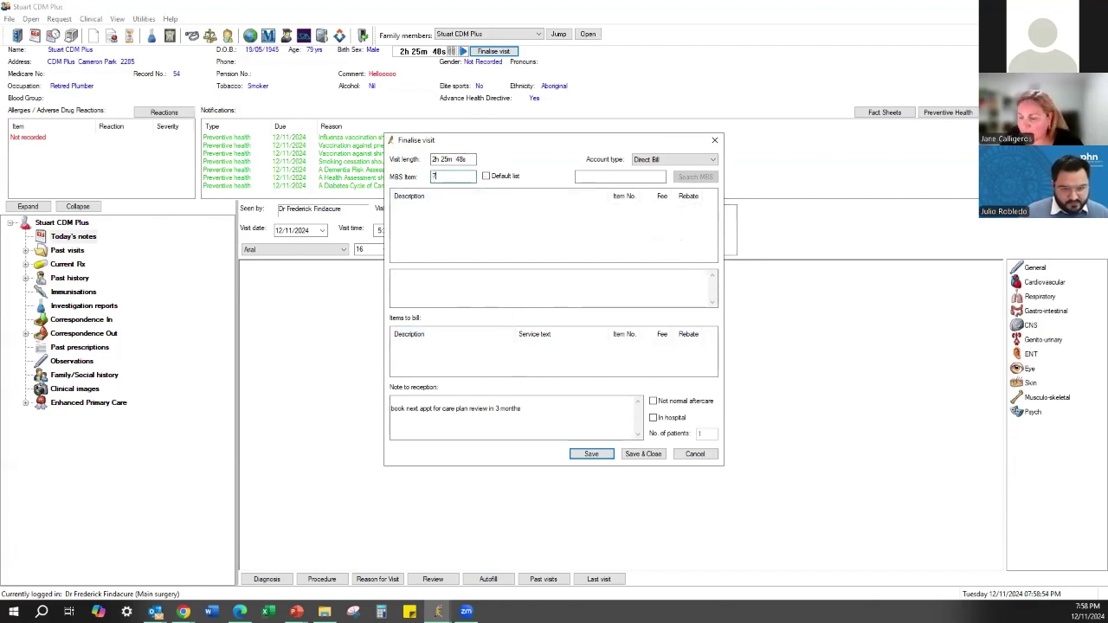
pyautogui.doubleClick(443, 208)
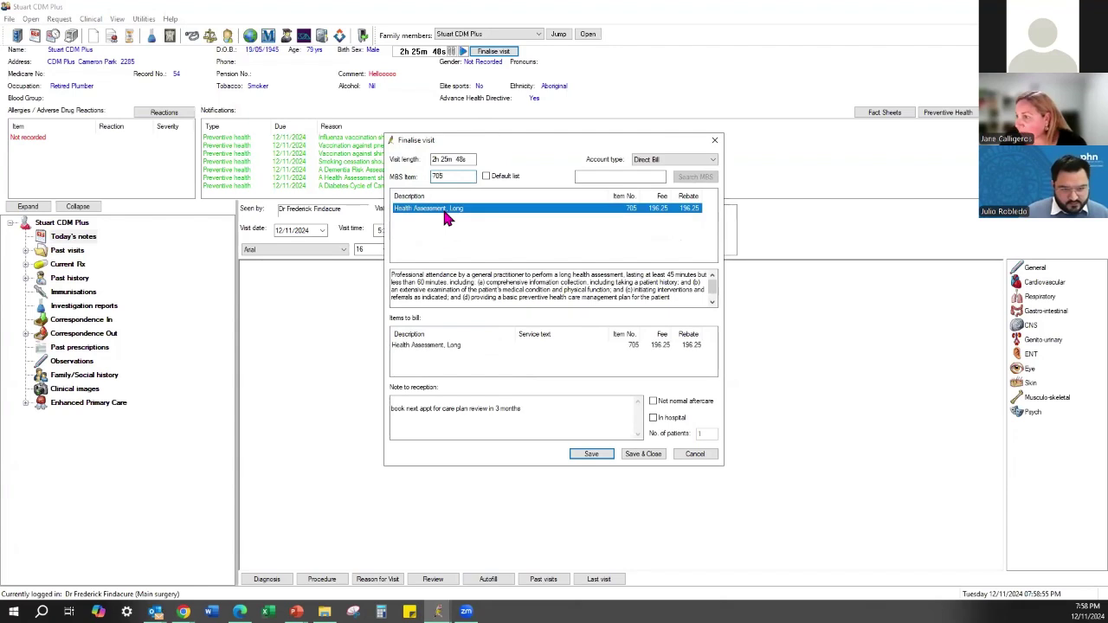
# Set the service text of the billed item 705 to "intellectual disability"
pyautogui.click(550, 350)
pyautogui.doubleClick(552, 348)
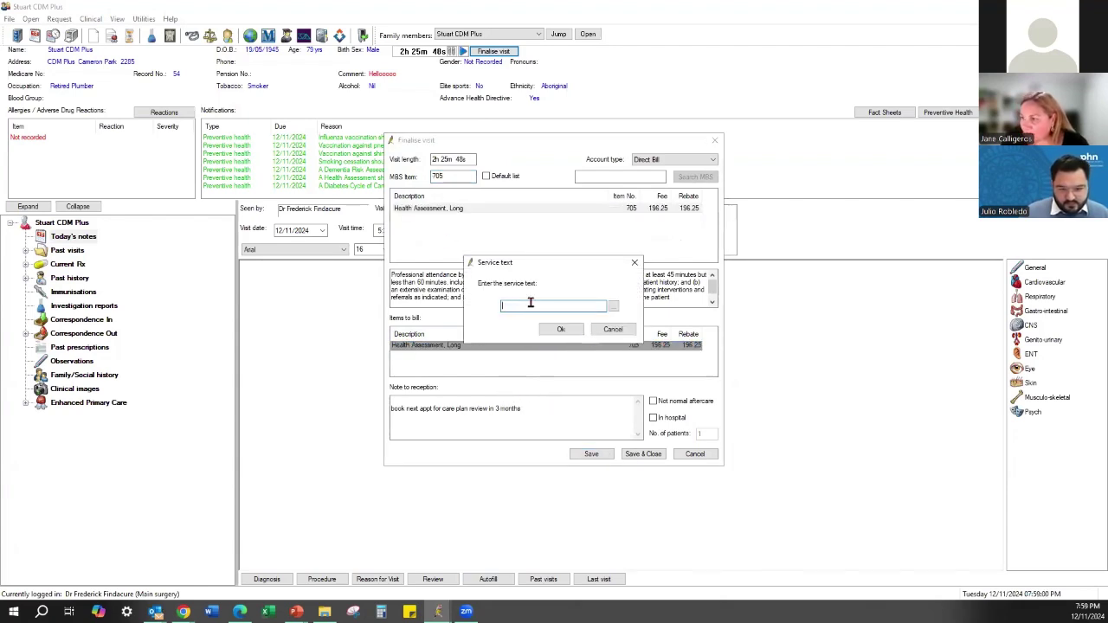
pyautogui.write('intelle')
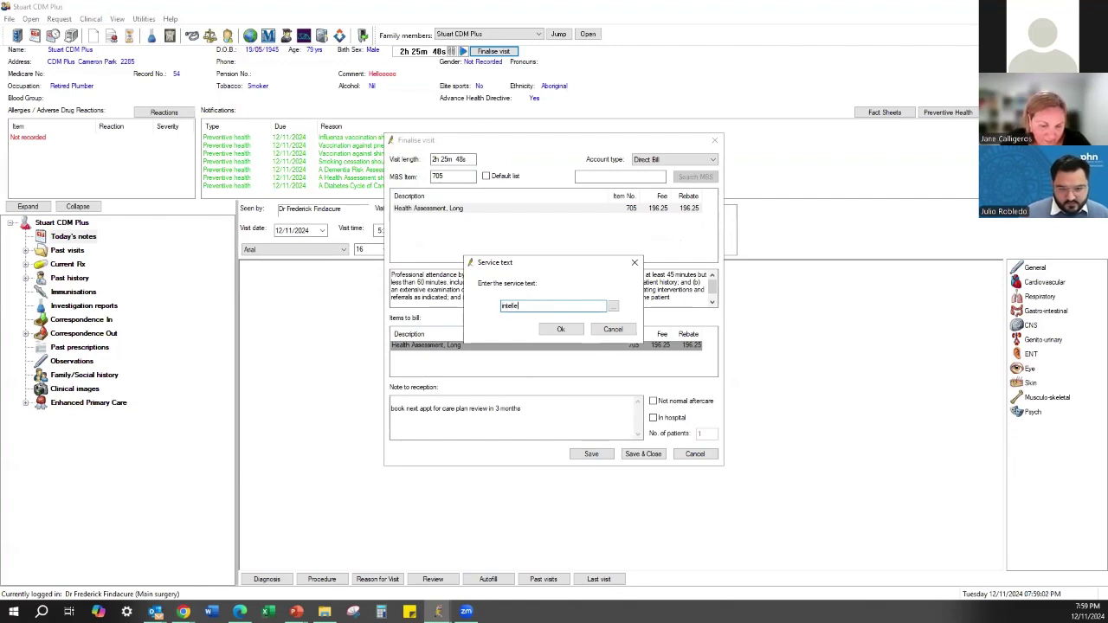
pyautogui.write('ctual dis')
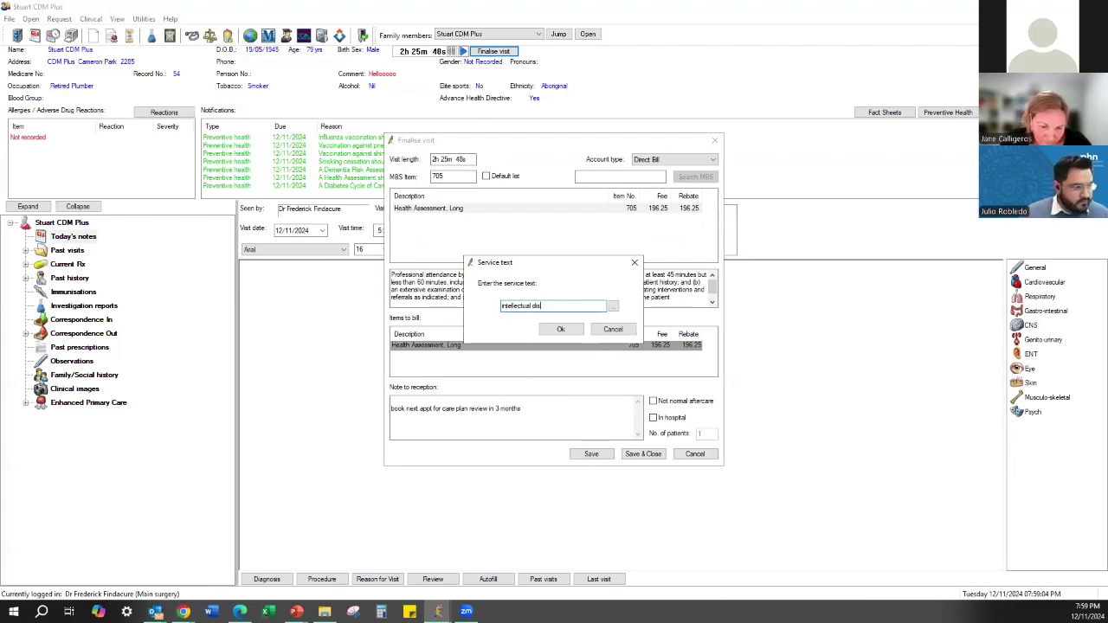
pyautogui.write('ability')
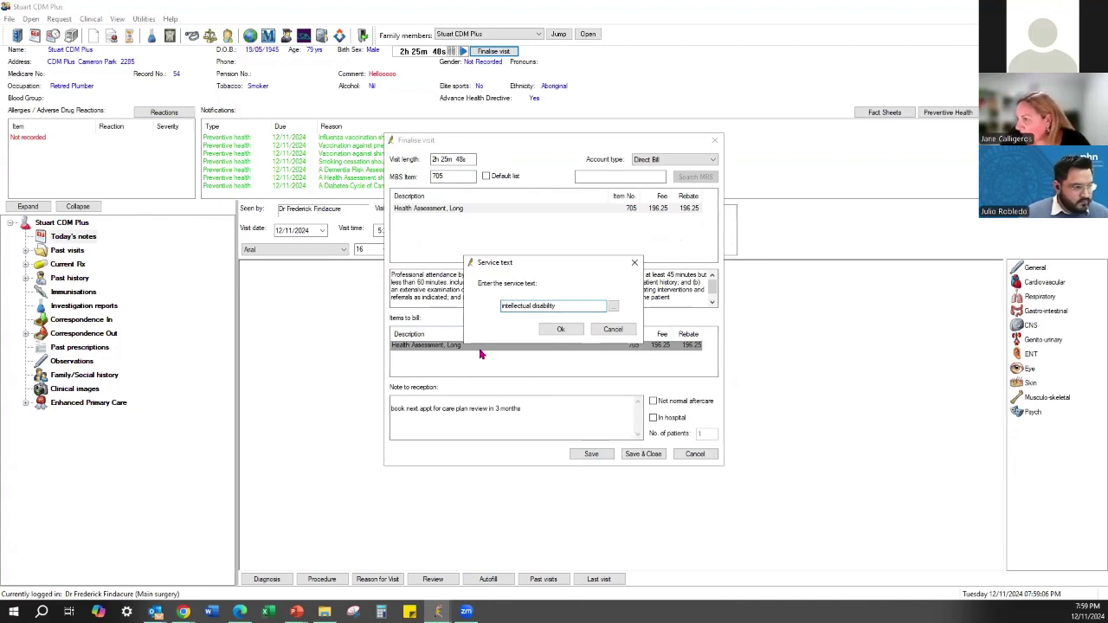
pyautogui.click(561, 329)
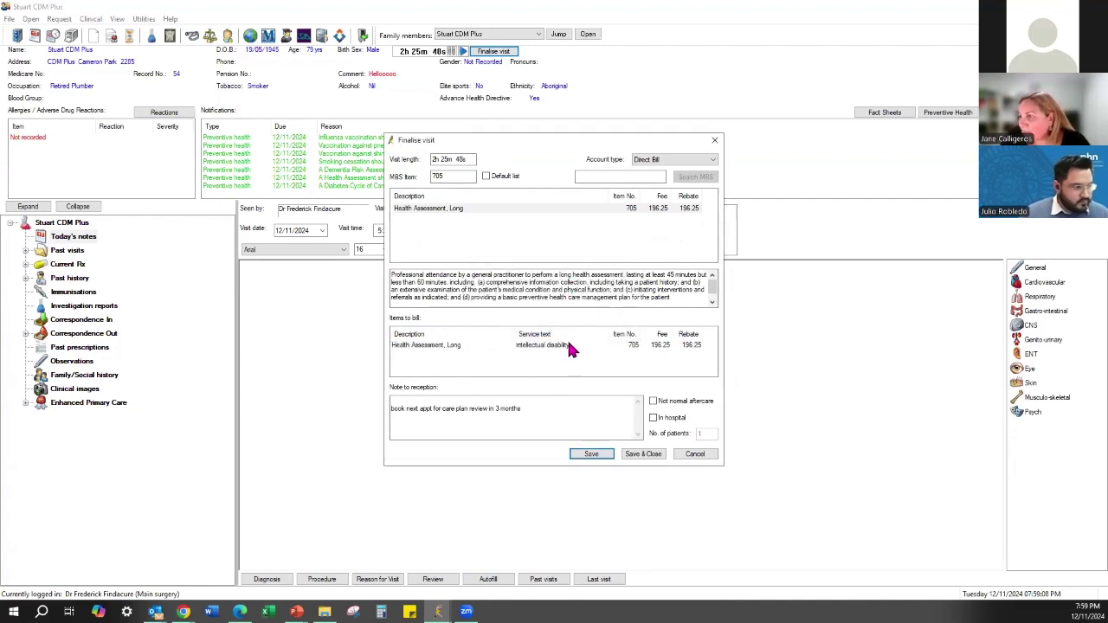
pyautogui.click(571, 346)
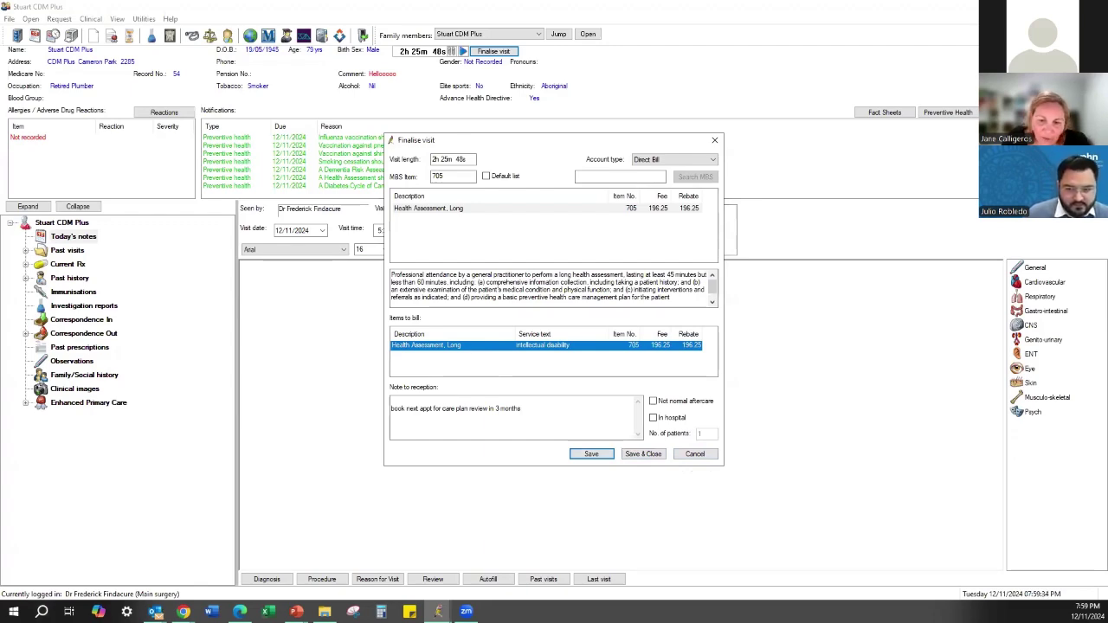
# Return to note AN.0.36 in the browser and review the two example assessments alongside the eligible patient target groups and frequencies
pyautogui.hotkey('alt', 'Tab')
pyautogui.click(162, 175)
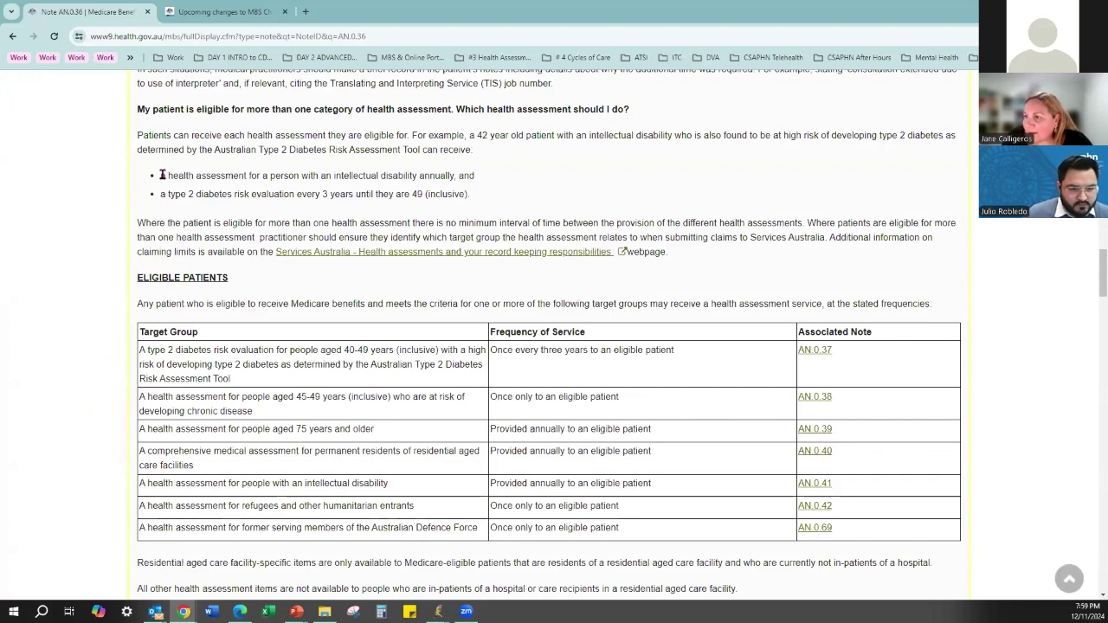
pyautogui.moveTo(161, 175); pyautogui.dragTo(475, 195)
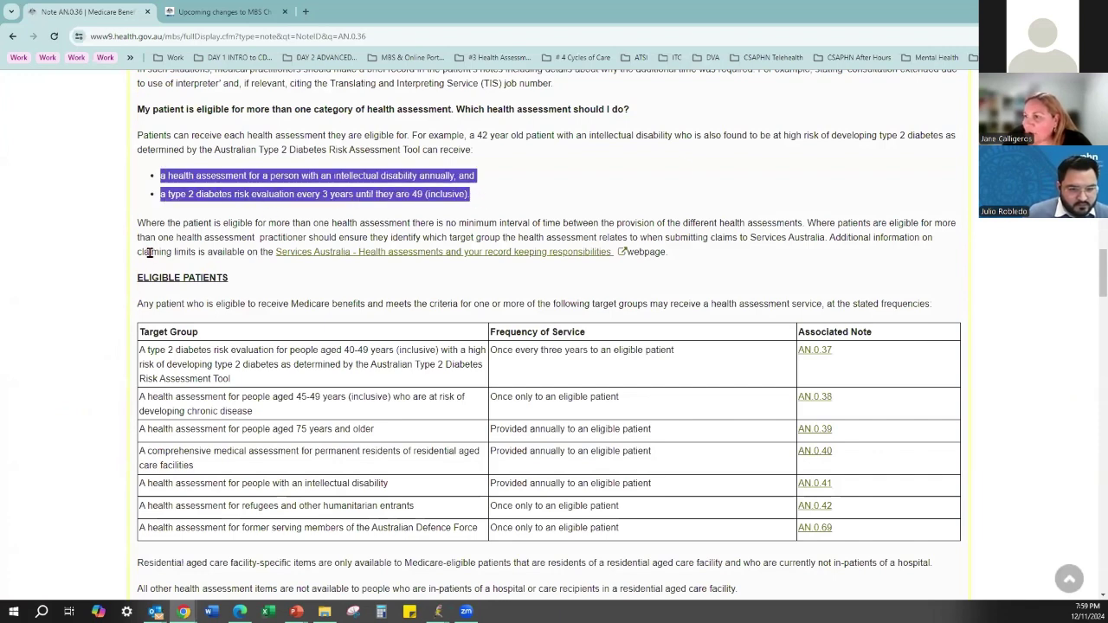
pyautogui.scroll(-2, 380, 394)
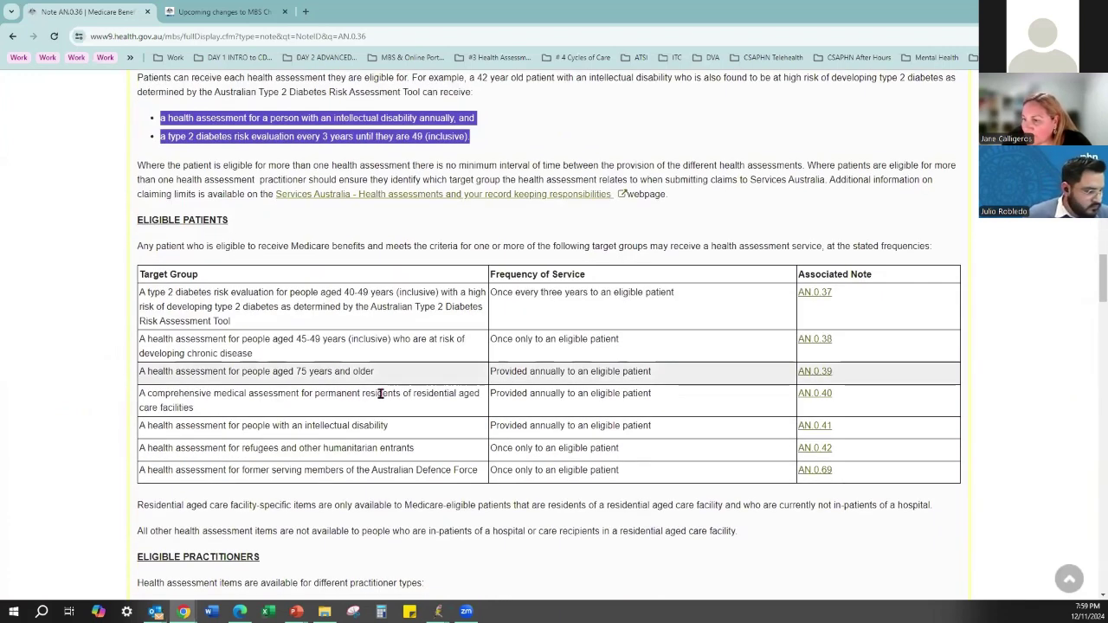
pyautogui.scroll(-5, 380, 394)
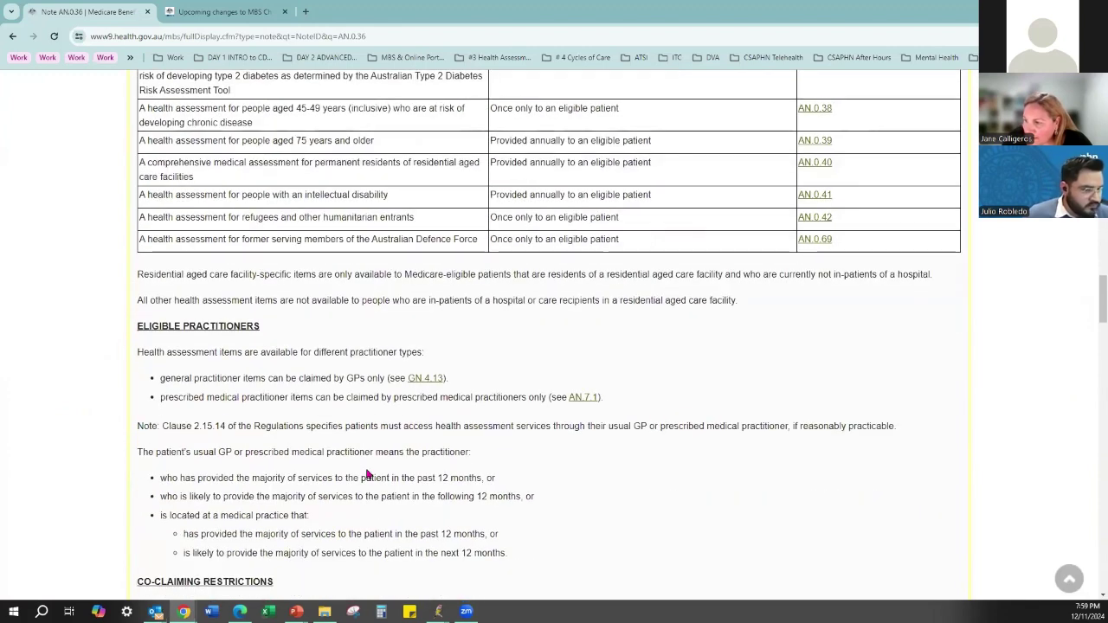
pyautogui.scroll(3, 485, 416)
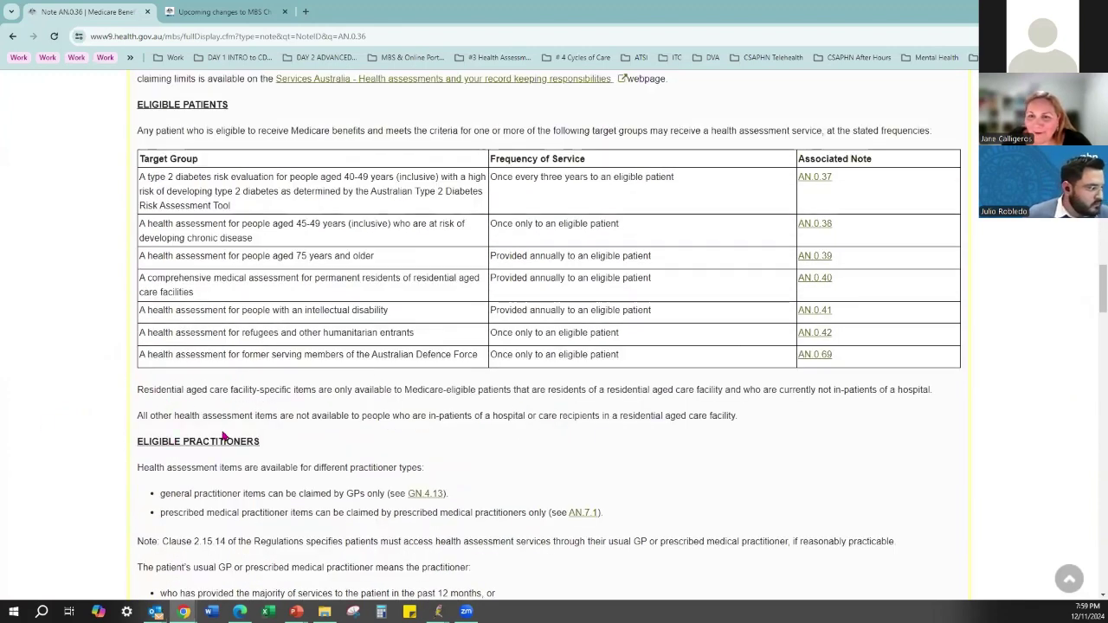
pyautogui.scroll(2, 650, 415)
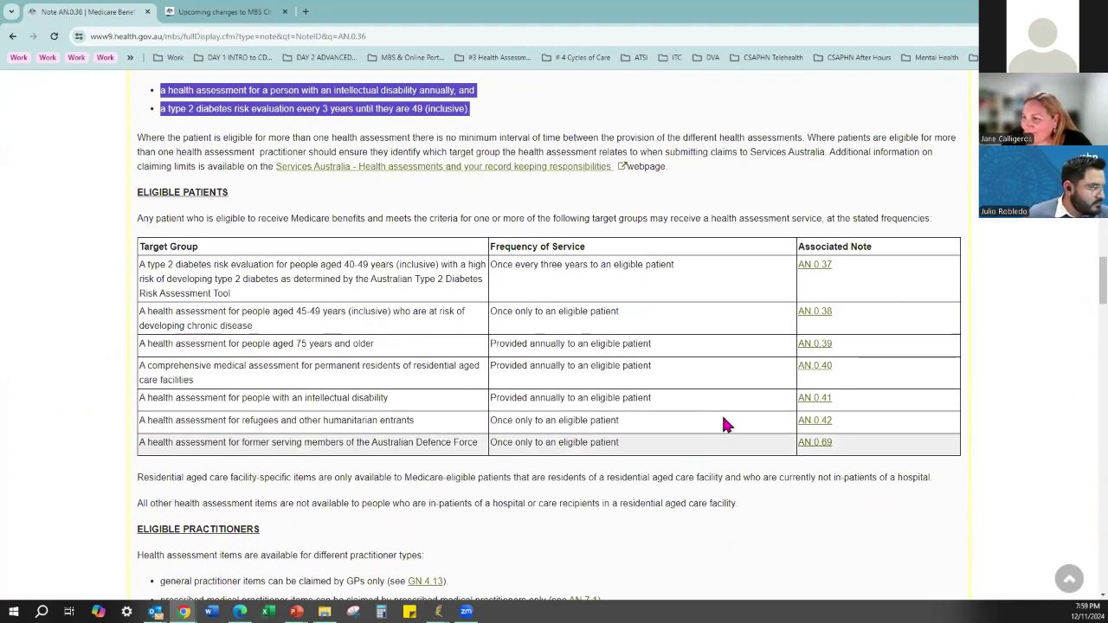
pyautogui.click(198, 178)
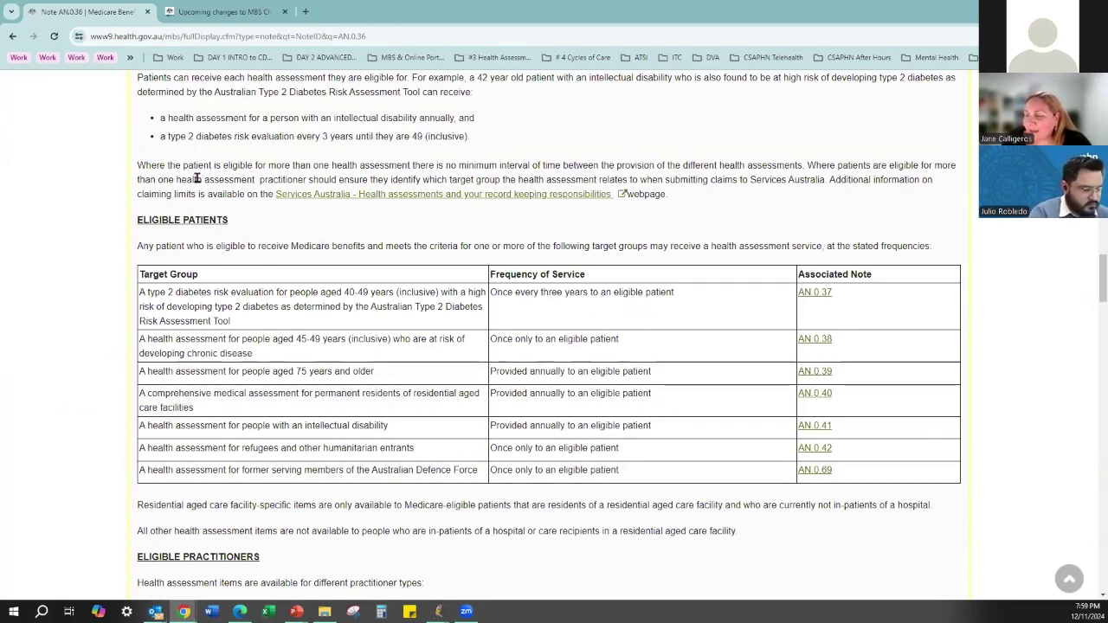
pyautogui.scroll(2, 229, 230)
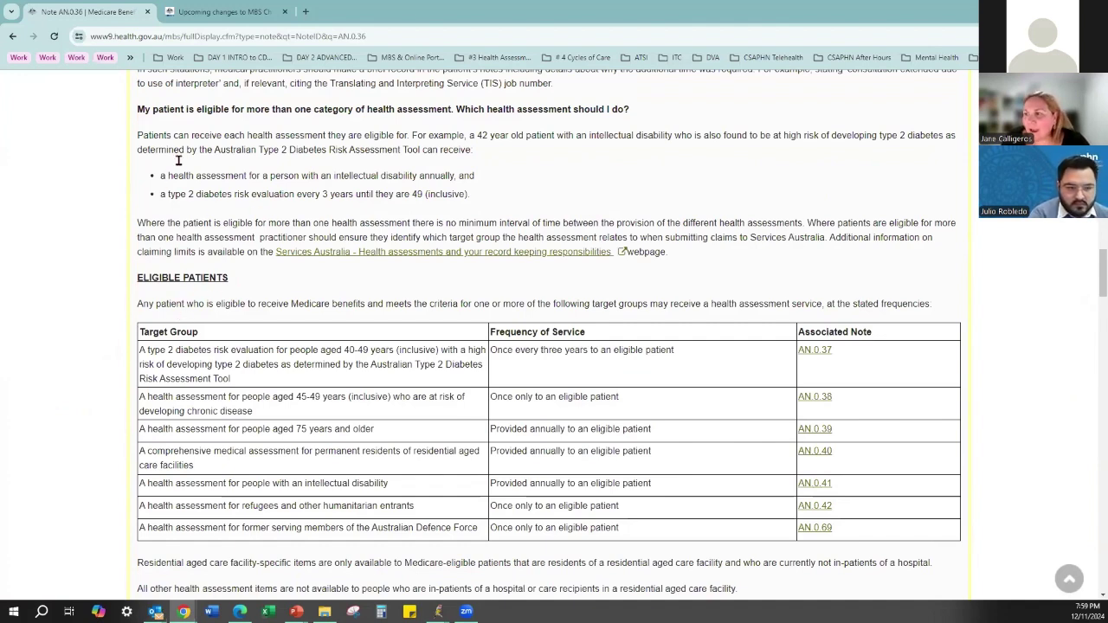
pyautogui.moveTo(162, 176)
pyautogui.mouseDown()
pyautogui.moveTo(444, 177)
pyautogui.moveTo(471, 196)
pyautogui.mouseUp()
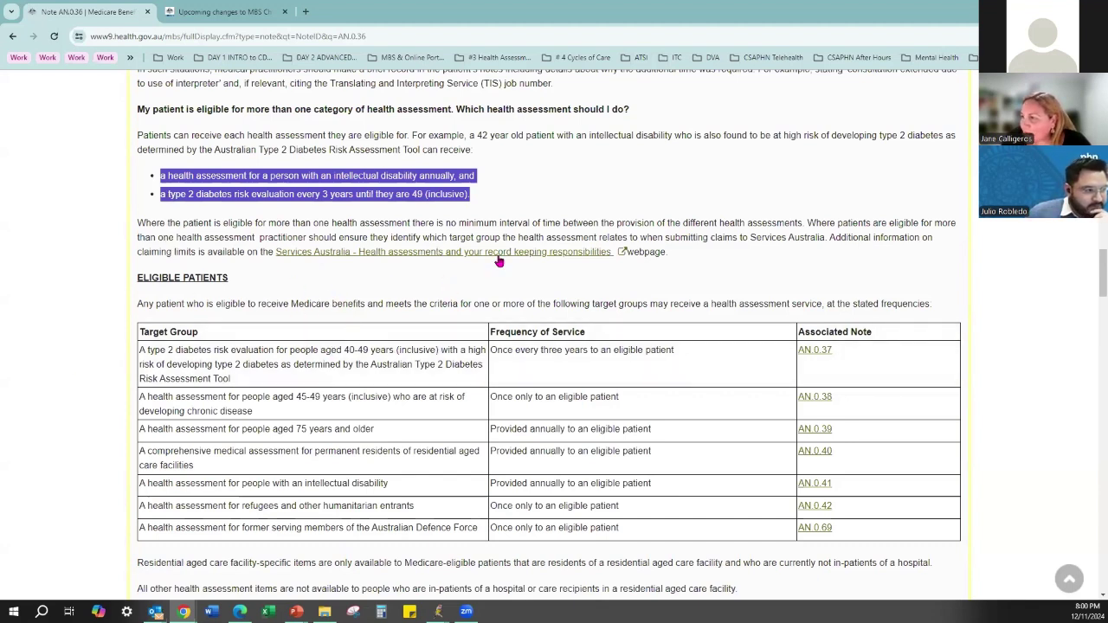
# Examine the eligible practitioners section, including the definition of the patient's usual GP, and the co-claiming restrictions
pyautogui.scroll(-1, 370, 340)
pyautogui.scroll(-4, 370, 341)
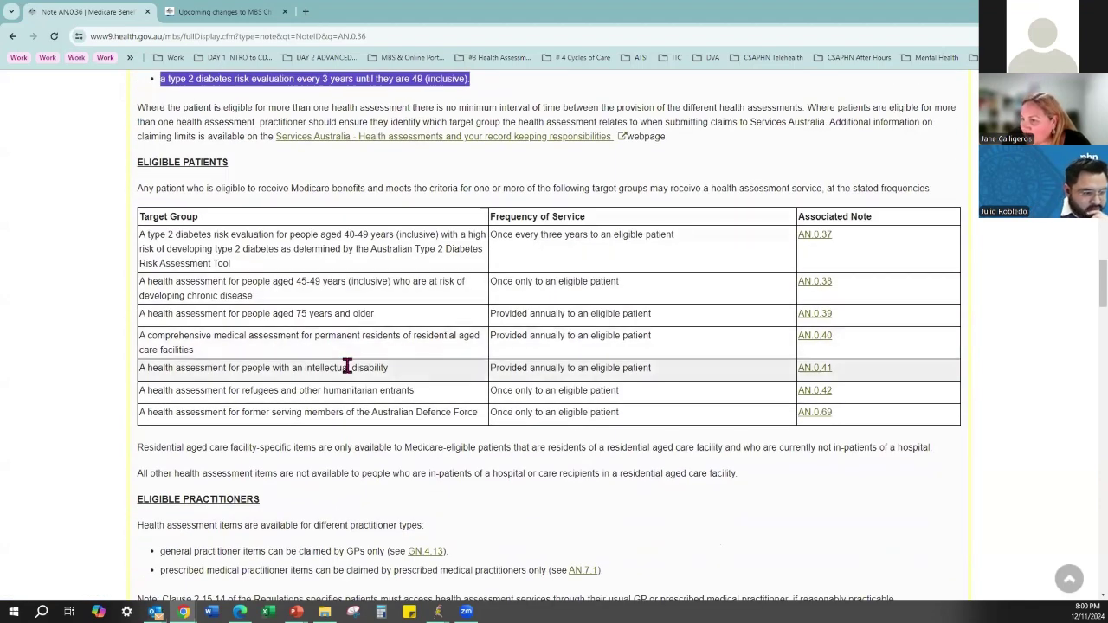
pyautogui.scroll(-1, 546, 402)
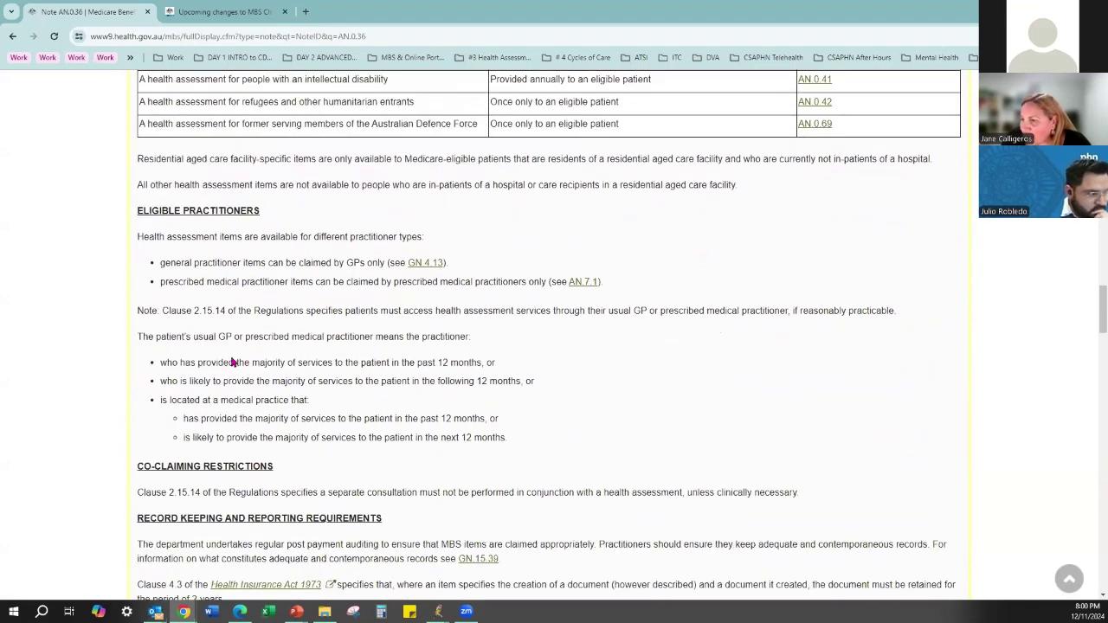
pyautogui.scroll(2, 280, 389)
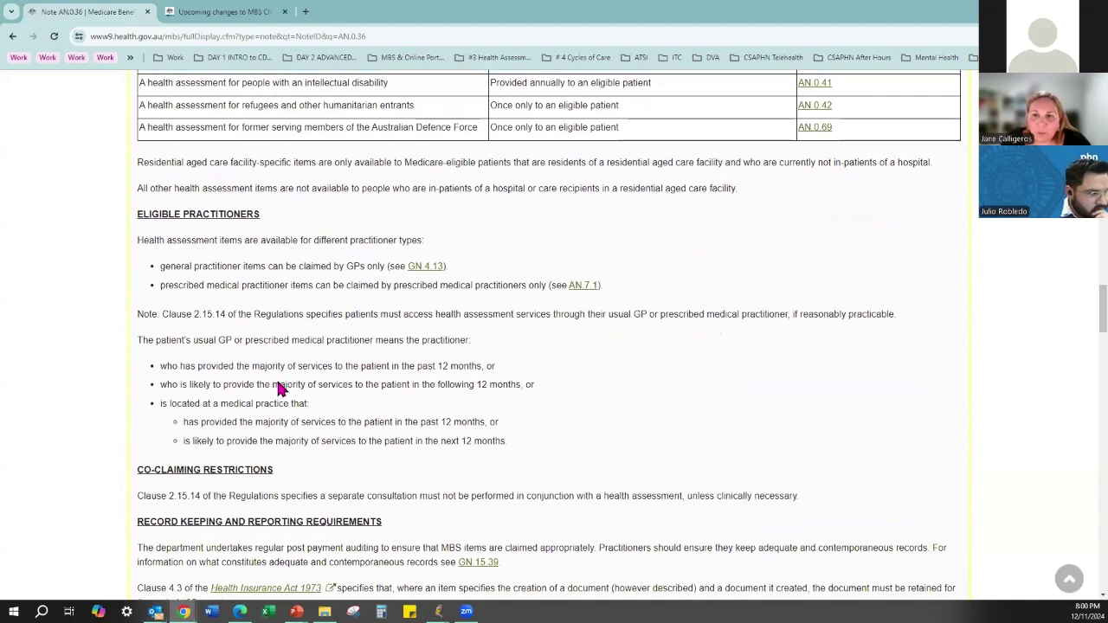
# Review the rules for assisting health professionals, including use of item 10997, alongside the eligible target groups in note AN.0.36
pyautogui.scroll(6, 771, 371)
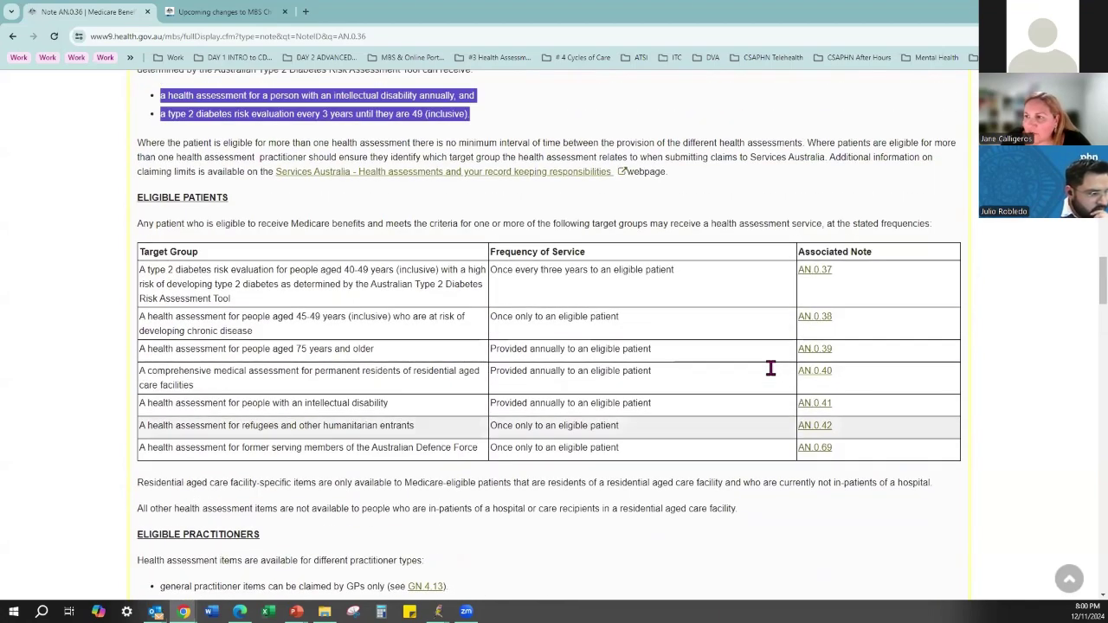
pyautogui.scroll(2, 736, 346)
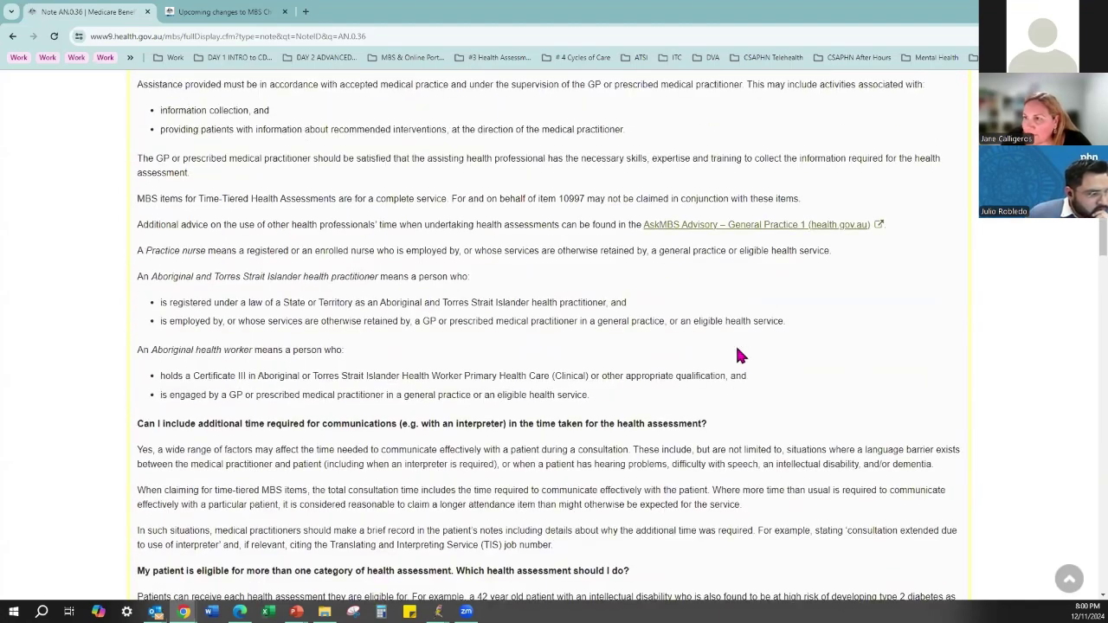
pyautogui.scroll(-5, 741, 361)
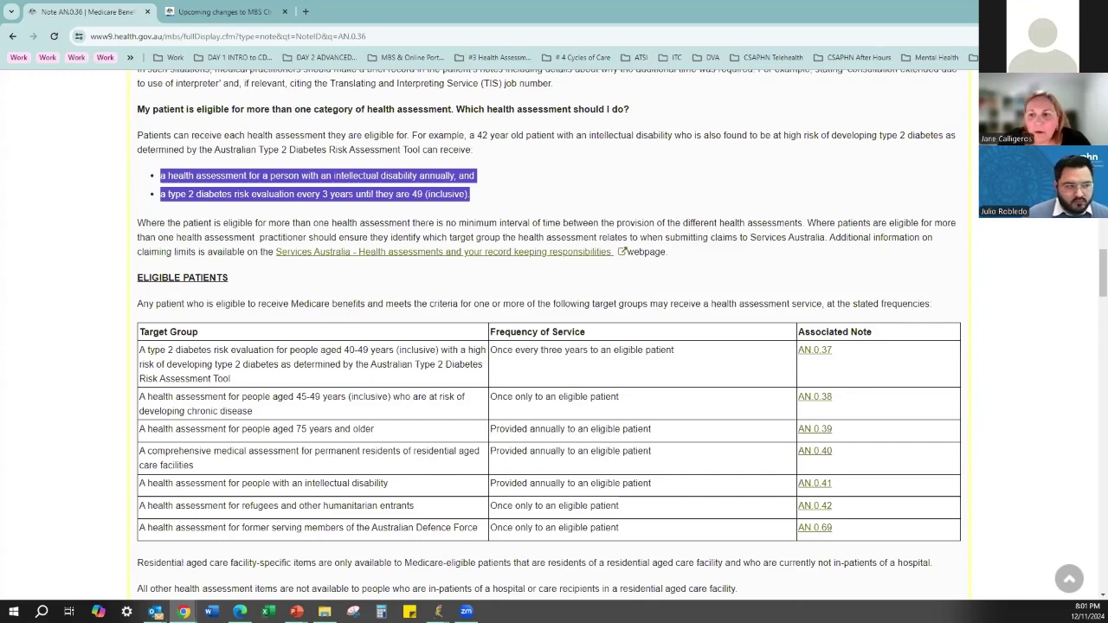
# Search all MBS notes and items for 10997 and open the full description of item 10997
pyautogui.scroll(10, 673, 227)
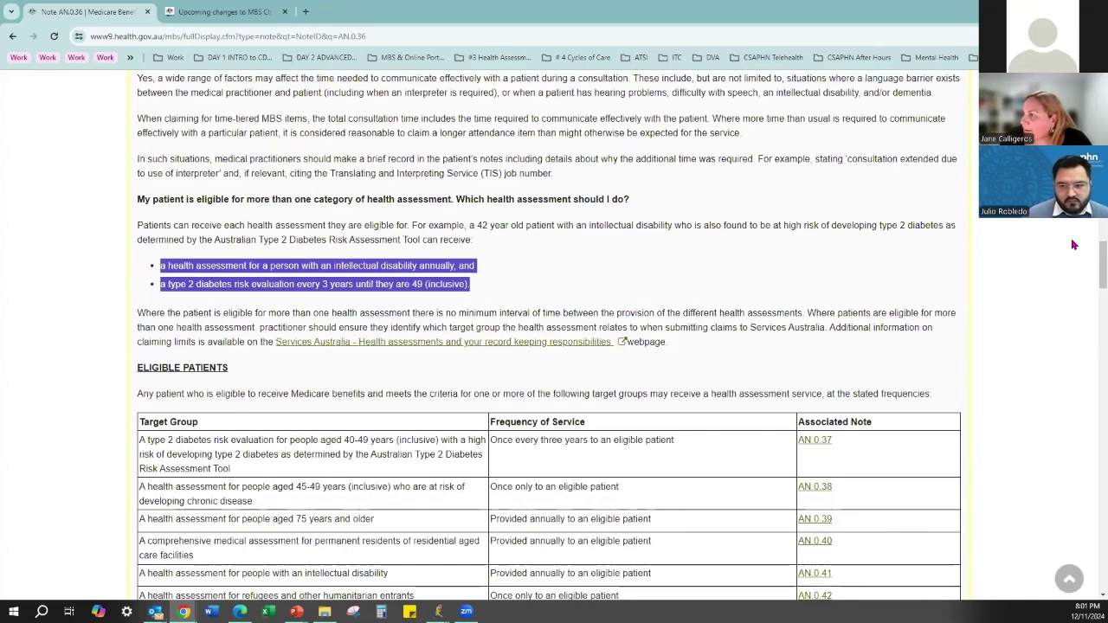
pyautogui.scroll(12, 868, 91)
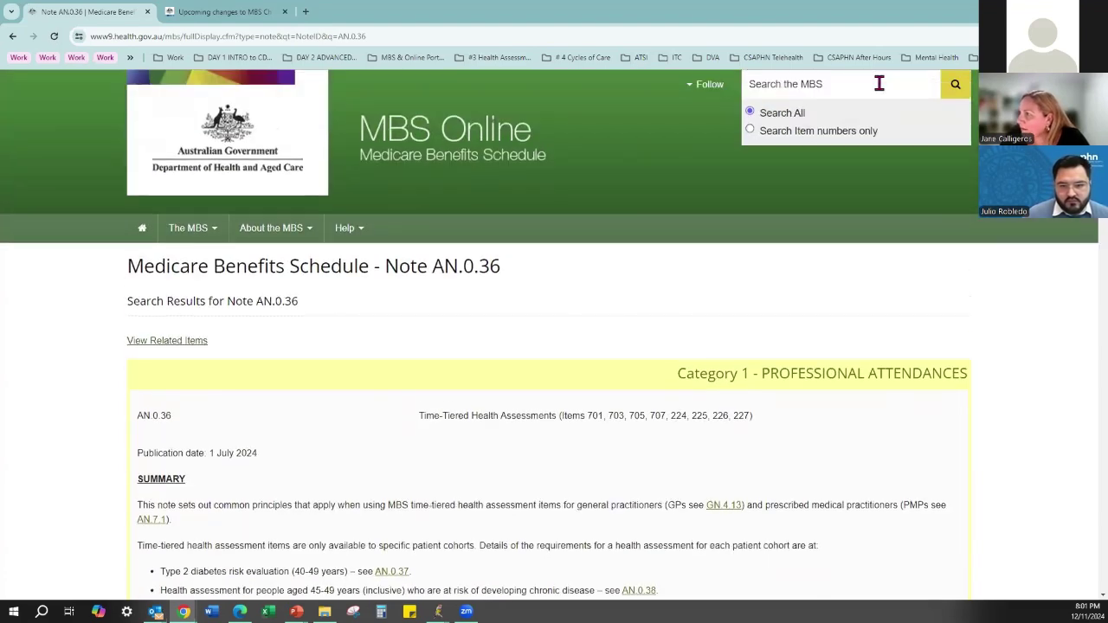
pyautogui.click(878, 83)
pyautogui.write('10997')
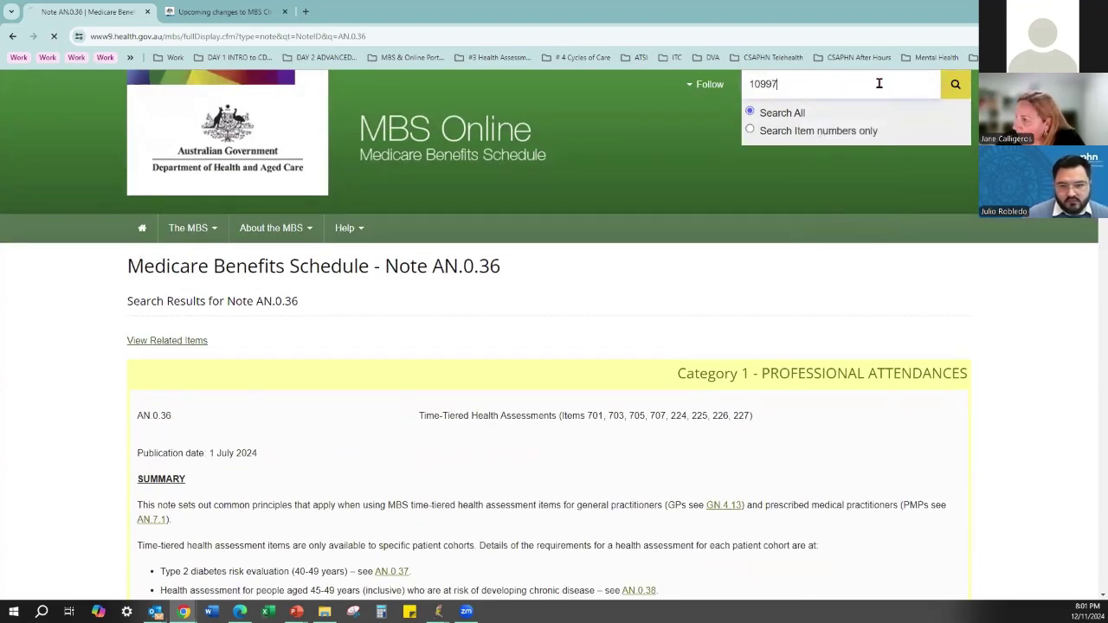
pyautogui.press('Return')
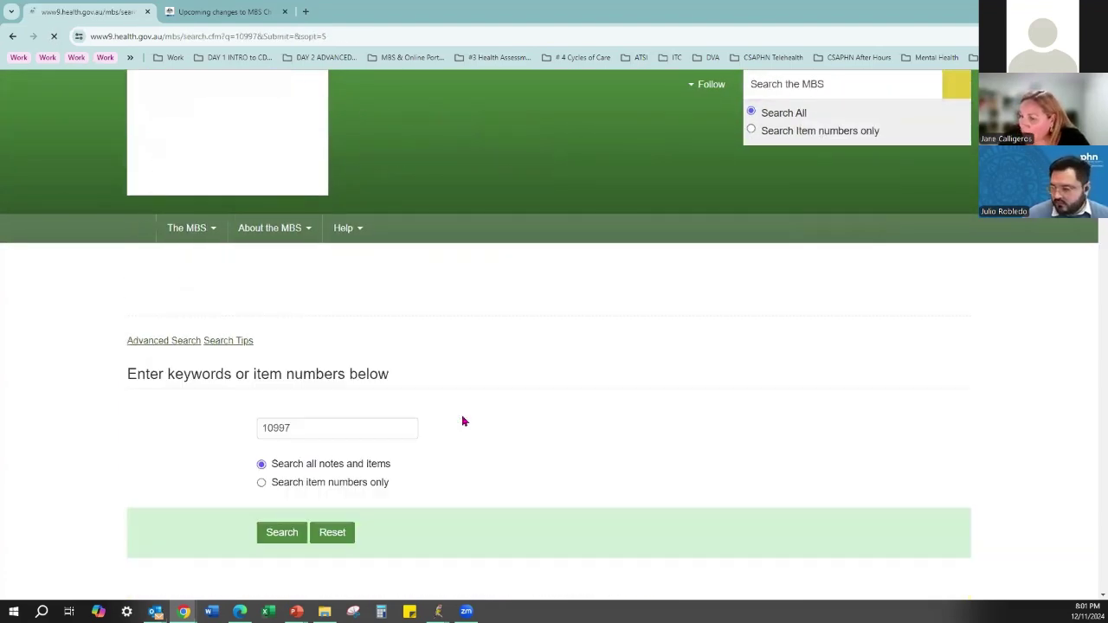
pyautogui.scroll(-5, 213, 384)
pyautogui.scroll(-2, 245, 387)
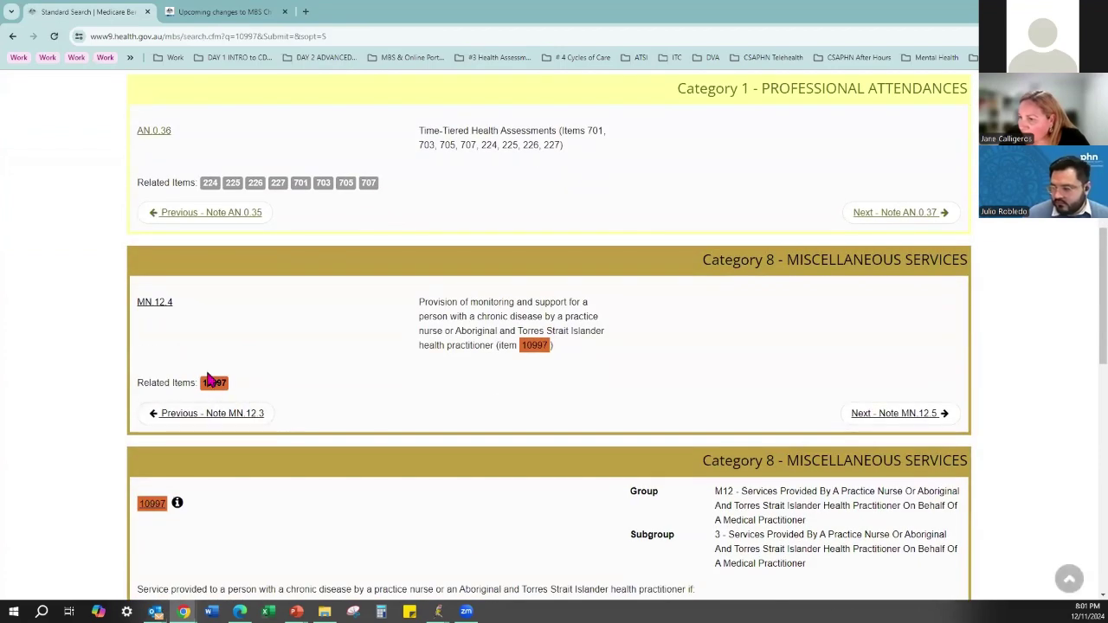
pyautogui.scroll(-3, 447, 375)
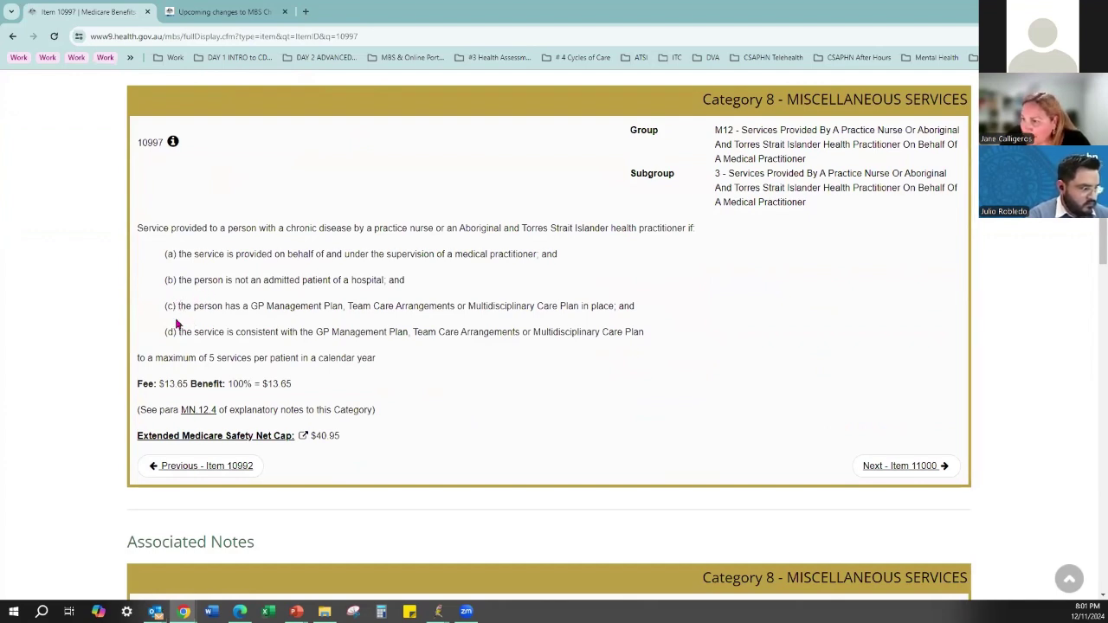
# Highlight item 10997's GP Management Plan consistency criterion, and the list of services it may provide in associated note MN.12.4
pyautogui.moveTo(177, 331); pyautogui.dragTo(419, 332)
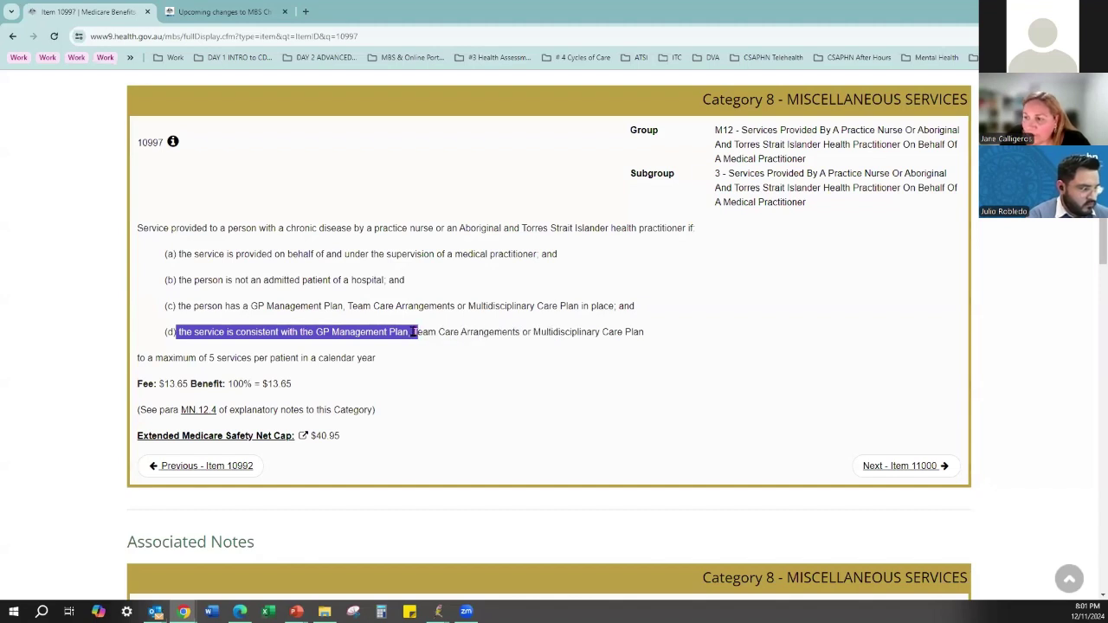
pyautogui.click(204, 411)
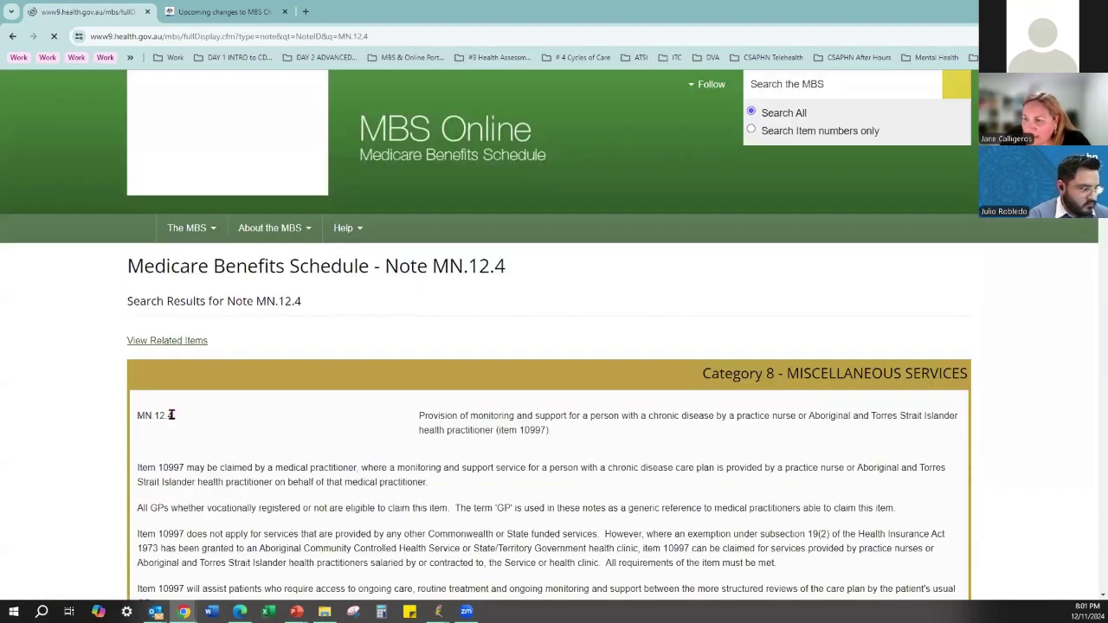
pyautogui.scroll(-3, 520, 354)
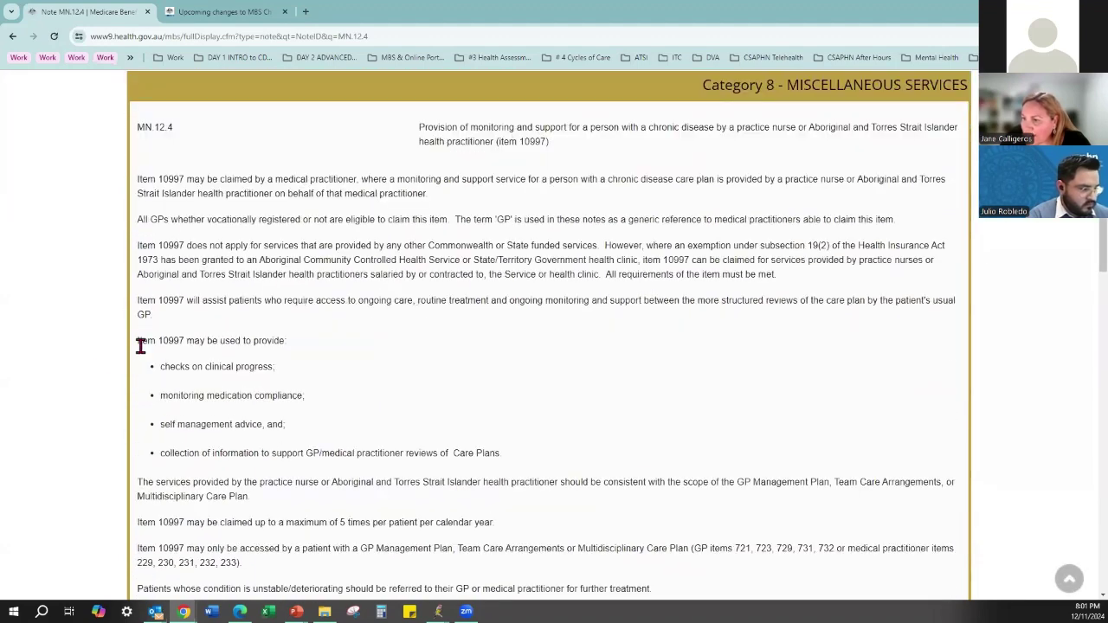
pyautogui.moveTo(138, 340); pyautogui.dragTo(504, 453)
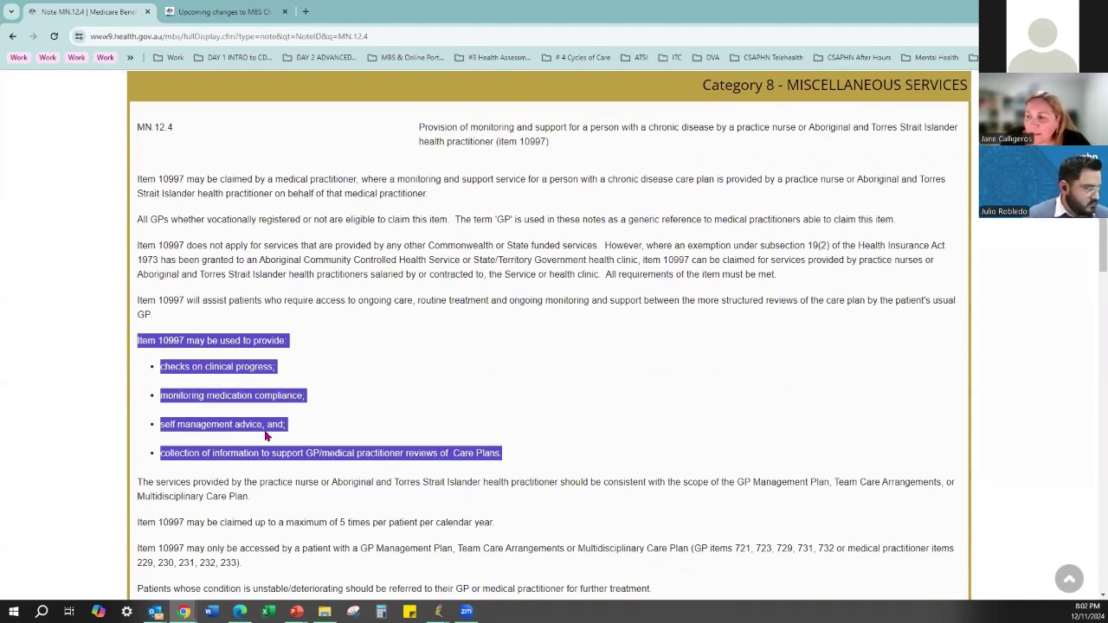
# Switch to the open patient record in Bp Premier and cancel finalising the visit
pyautogui.moveTo(438, 613)
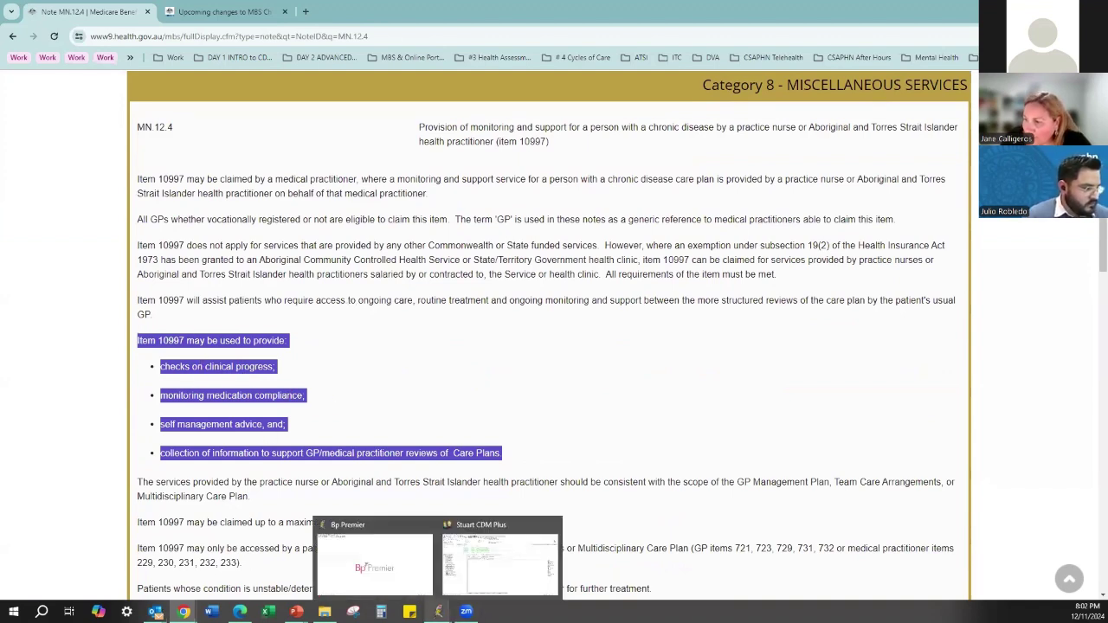
pyautogui.click(493, 566)
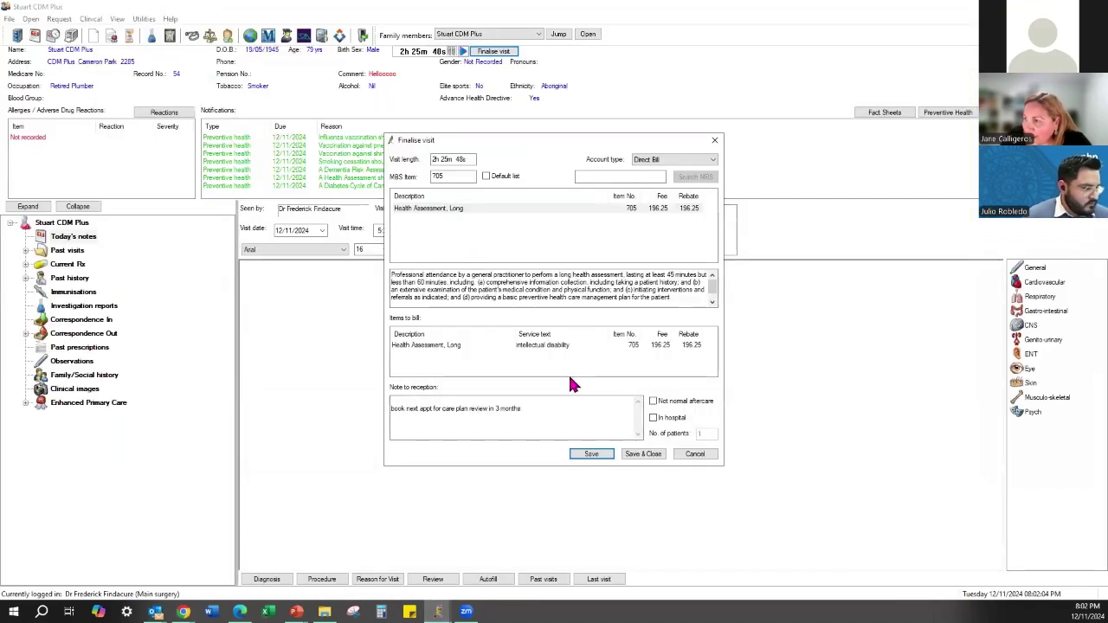
pyautogui.click(693, 456)
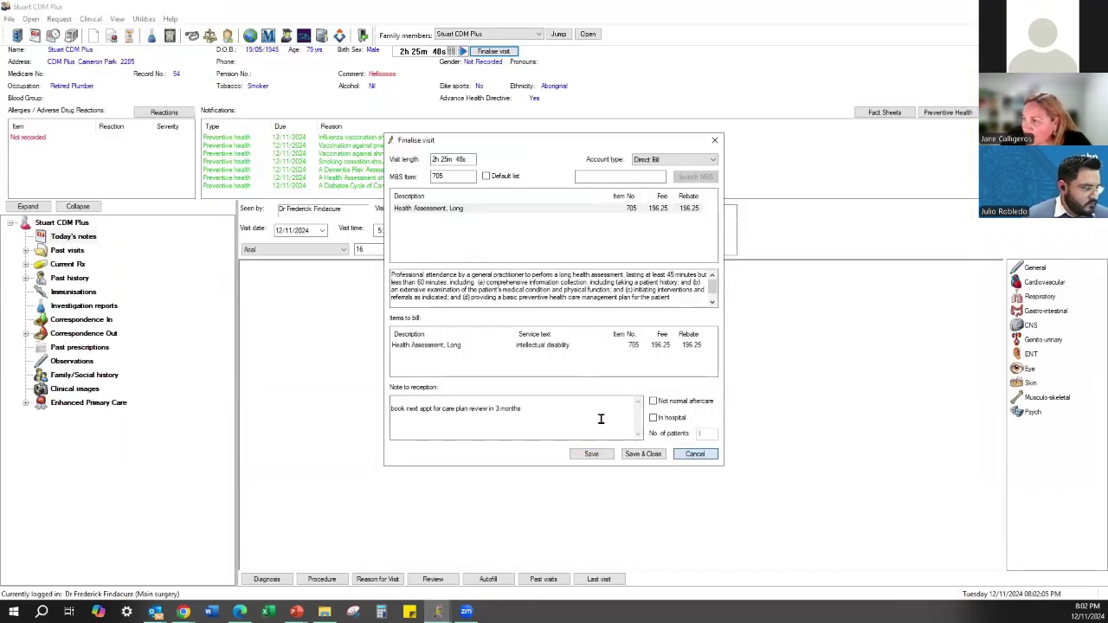
# Insert the #10997 autofill entry into today's notes
pyautogui.click(502, 581)
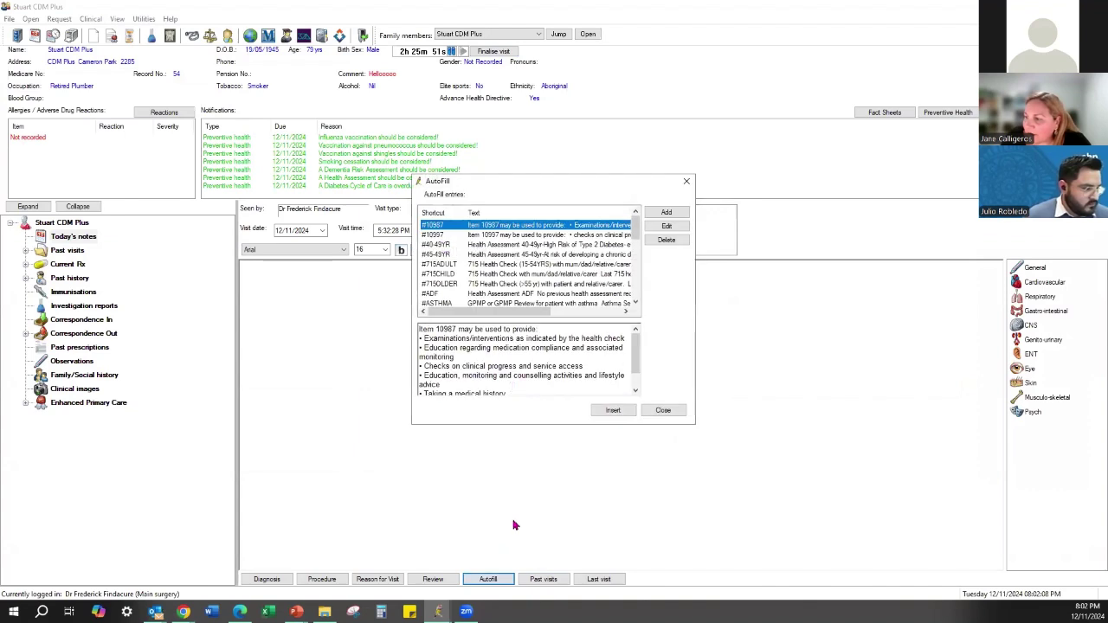
pyautogui.click(490, 236)
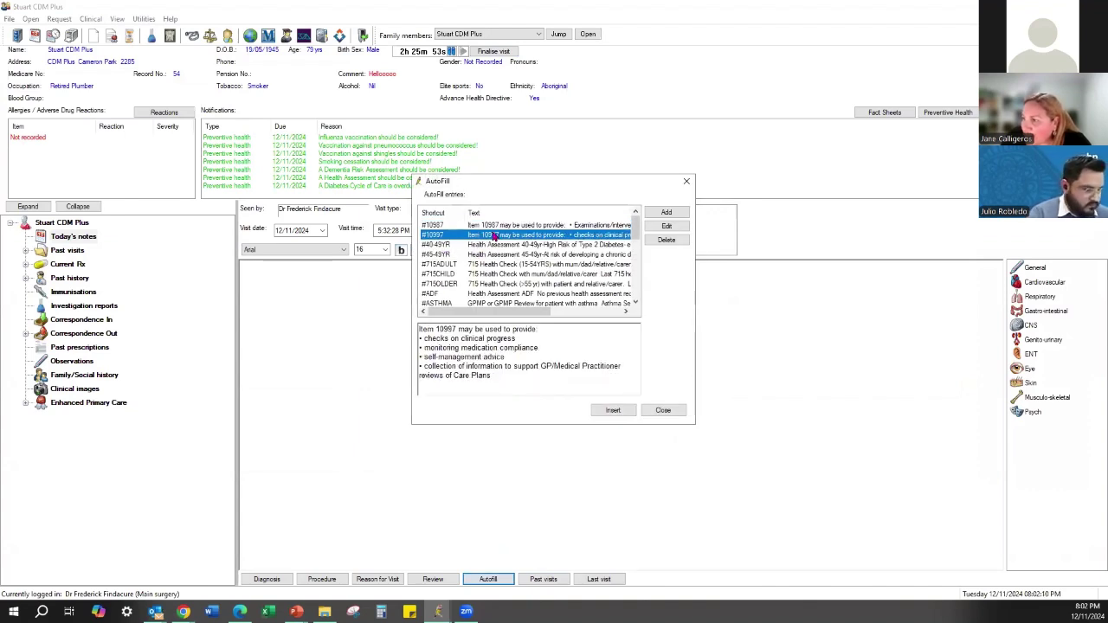
pyautogui.doubleClick(490, 236)
# Set the font size of the inserted item 10997 text to 14
pyautogui.moveTo(506, 314); pyautogui.dragTo(232, 273)
pyautogui.click(385, 250)
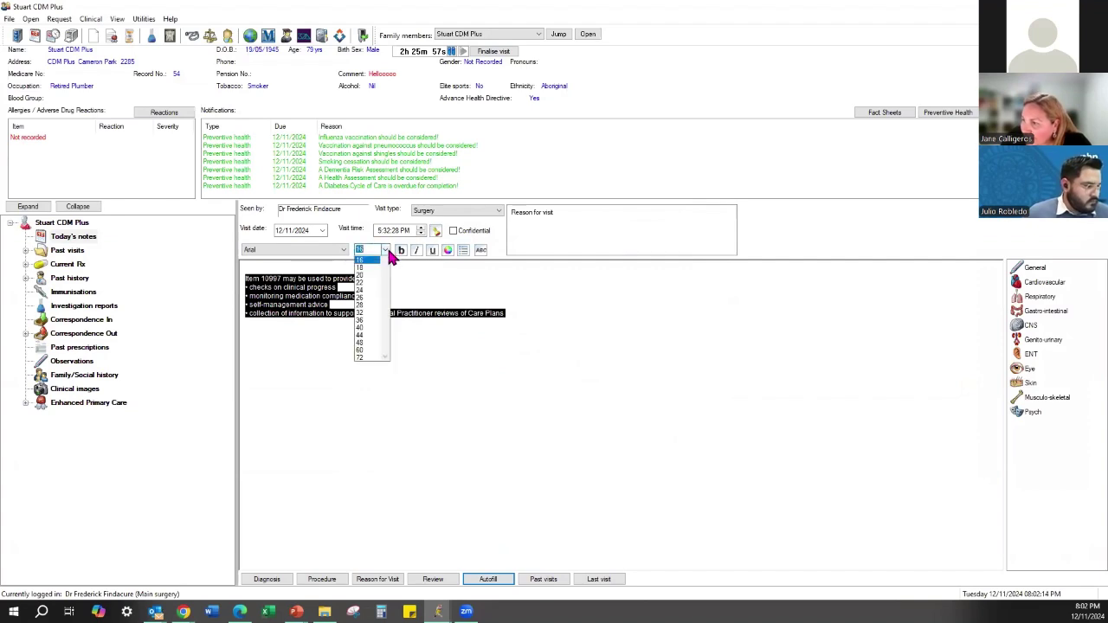
pyautogui.click(371, 334)
pyautogui.click(379, 355)
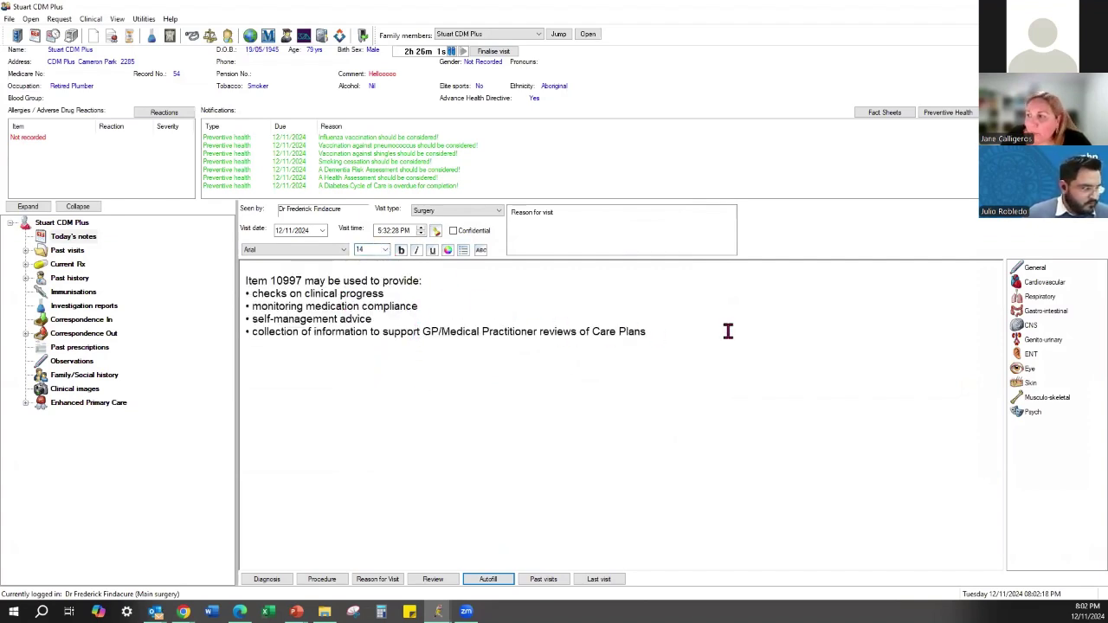
# Delete the last three bullets of the item 10997 note and append the placeholder text "-adladflfla" to "checks on clinical progress"
pyautogui.moveTo(649, 332); pyautogui.dragTo(200, 312)
pyautogui.press('BackSpace')
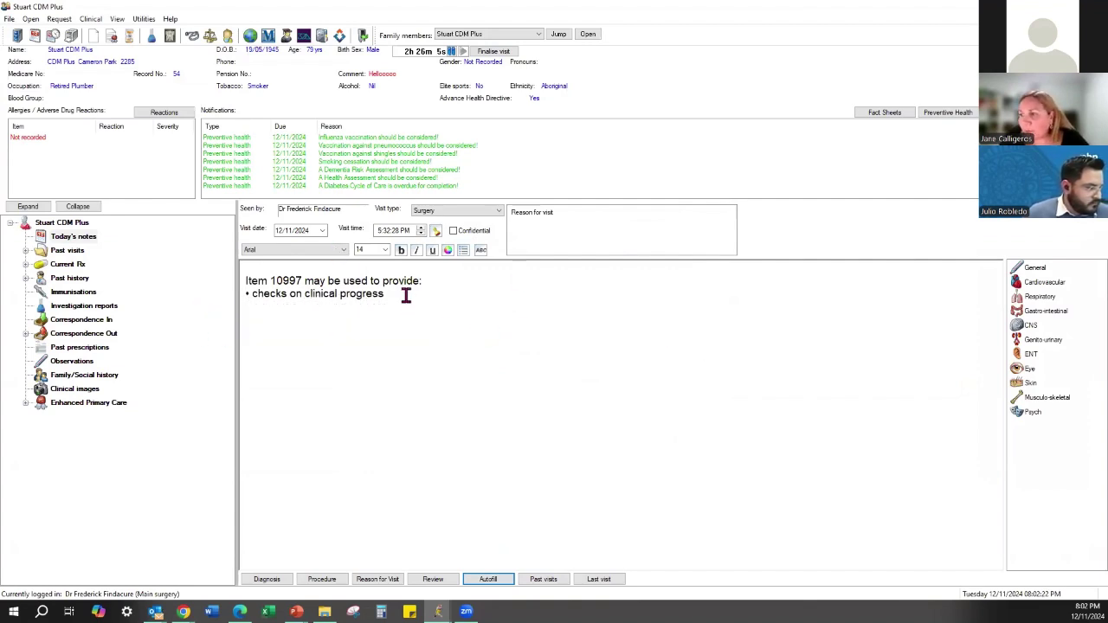
pyautogui.write('-adl')
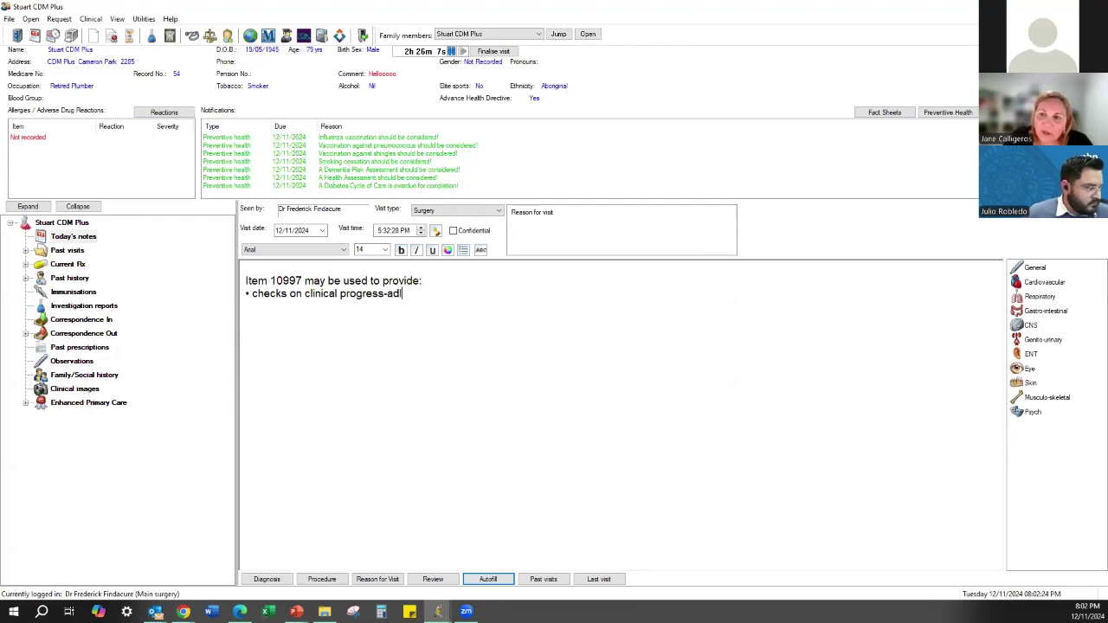
pyautogui.write('adflfla')
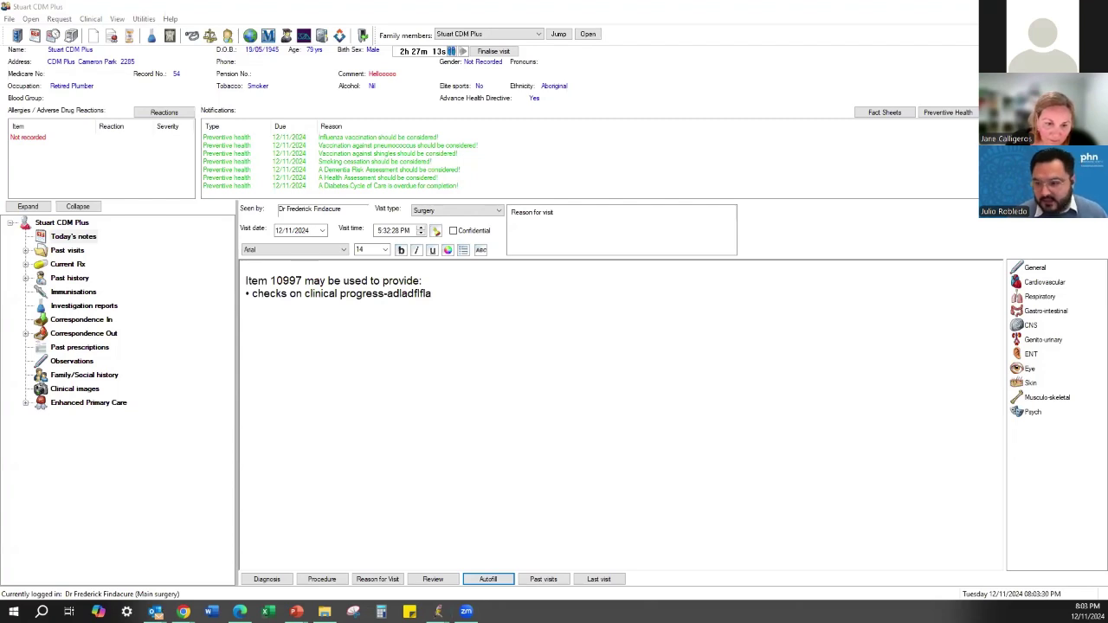
# Switch to the PowerPoint slide show and present the Chronic Disease Management Toolkit slide
pyautogui.hotkey('alt', 'Tab')
pyautogui.press('Home')
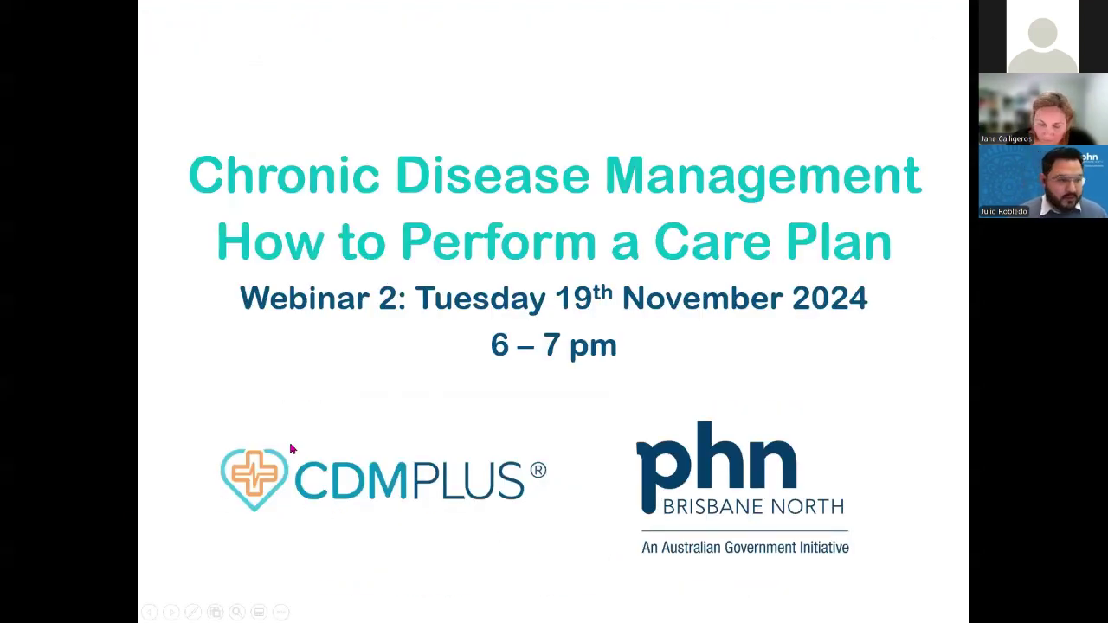
pyautogui.press('Right')
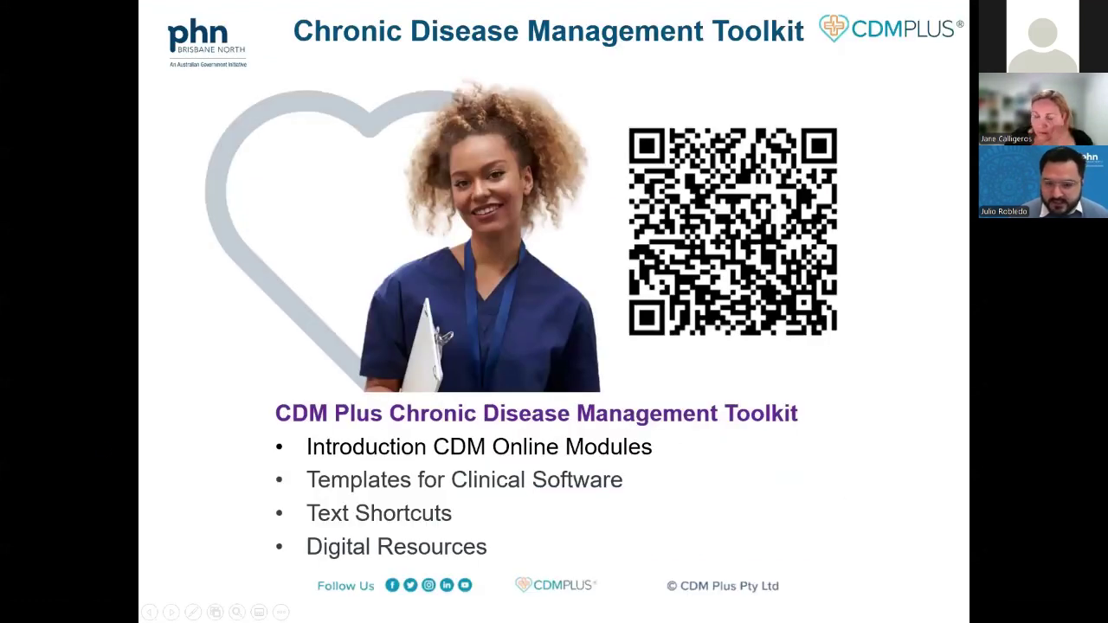